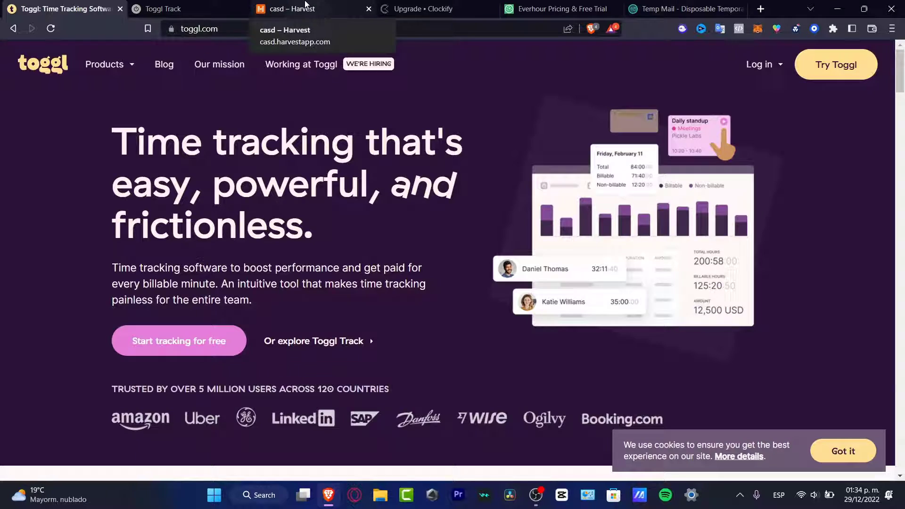
- Glance at the Harvest, Clockify and Everhour plan pages, then return to the Toggl homepage
click(287, 8)
click(448, 5)
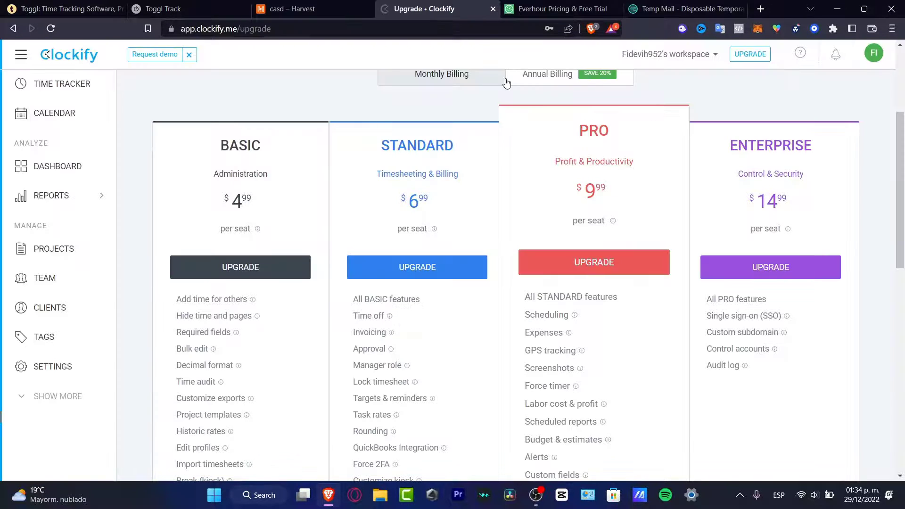
click(581, 4)
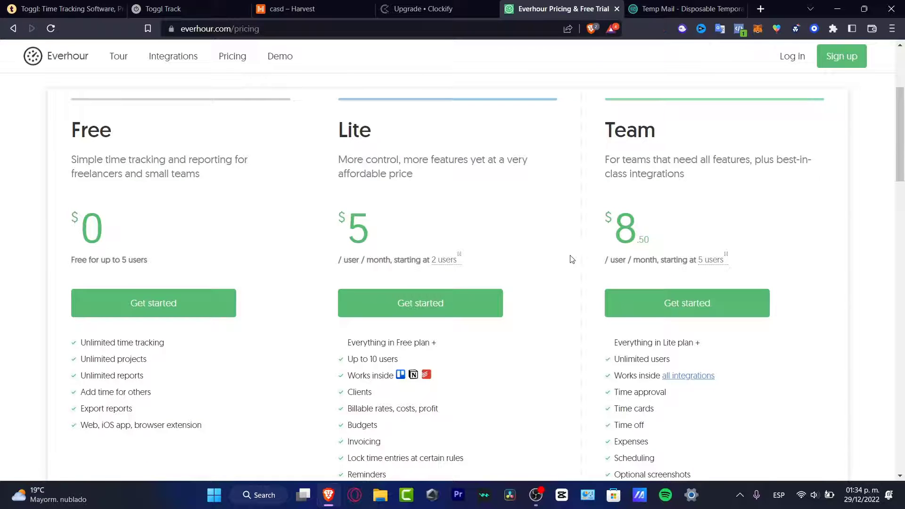
scroll(571, 258, up, 4)
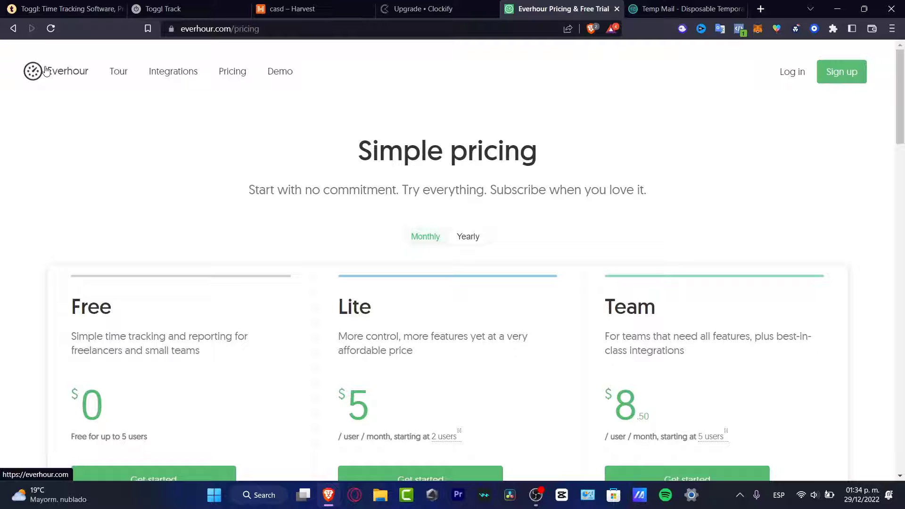
click(92, 10)
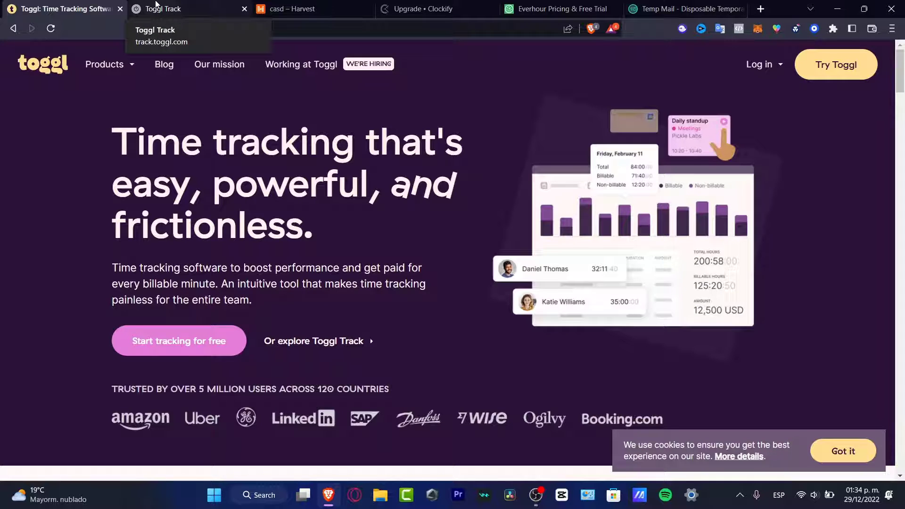
- View Toggl Track's Enterprise, Premium, Starter and Free subscription plans
click(157, 5)
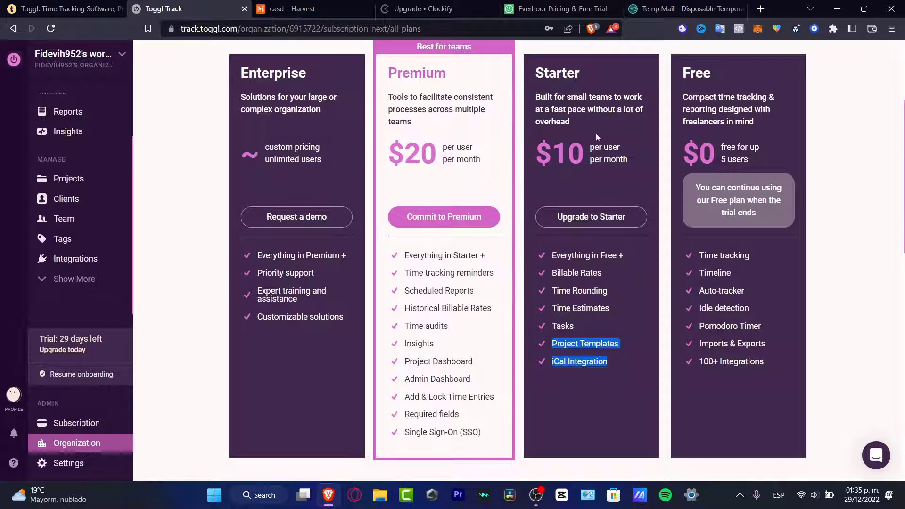
scroll(749, 165, up, 3)
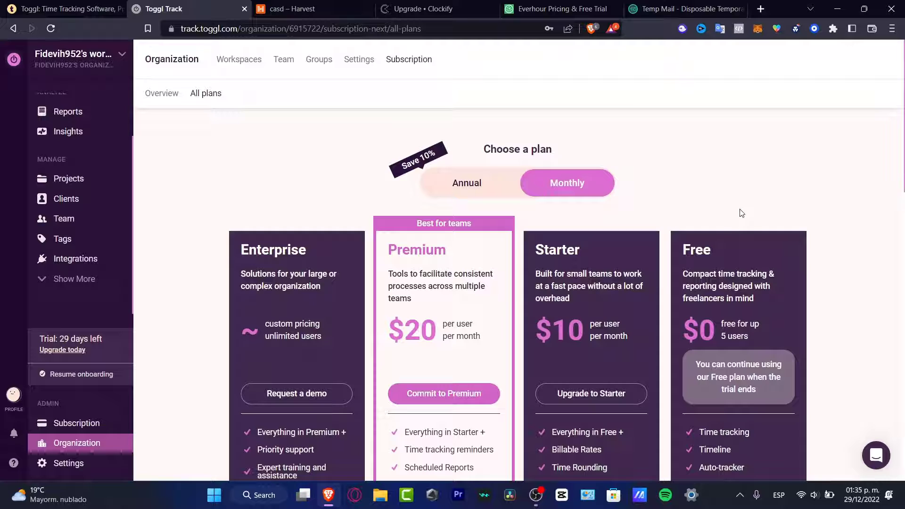
scroll(68, 203, up, 2)
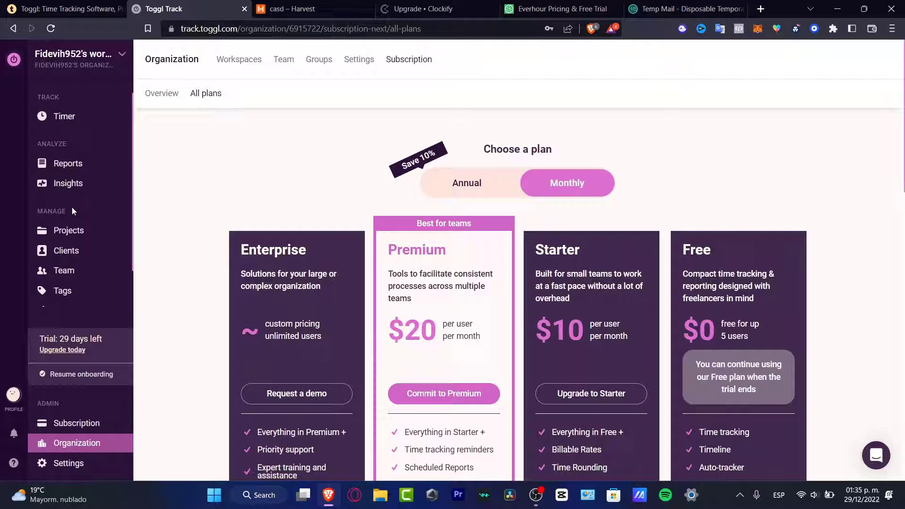
- Open the Timer's day view, switching to Yesterday and then back to Today, Thursday 29
click(86, 124)
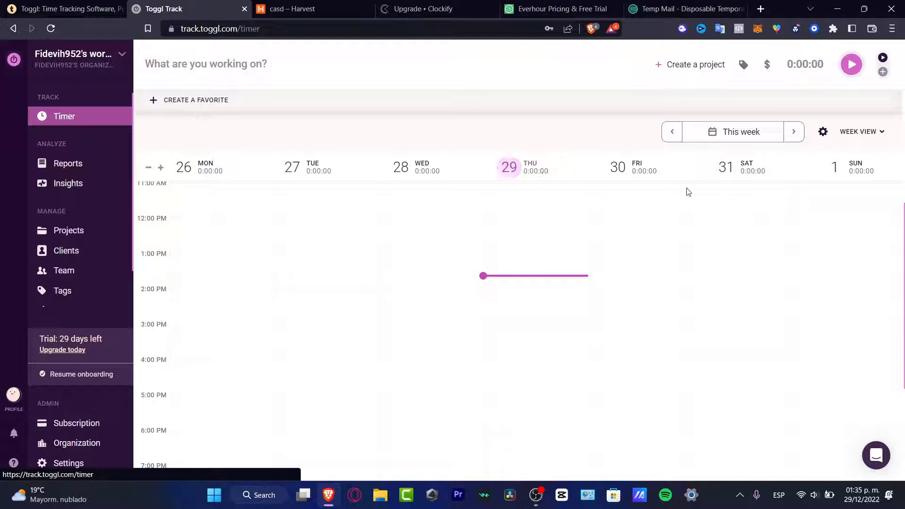
click(736, 139)
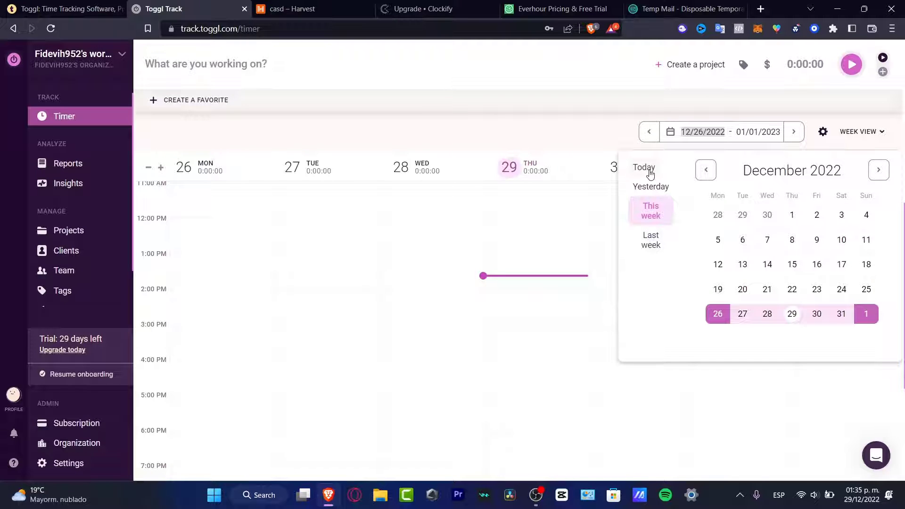
click(653, 187)
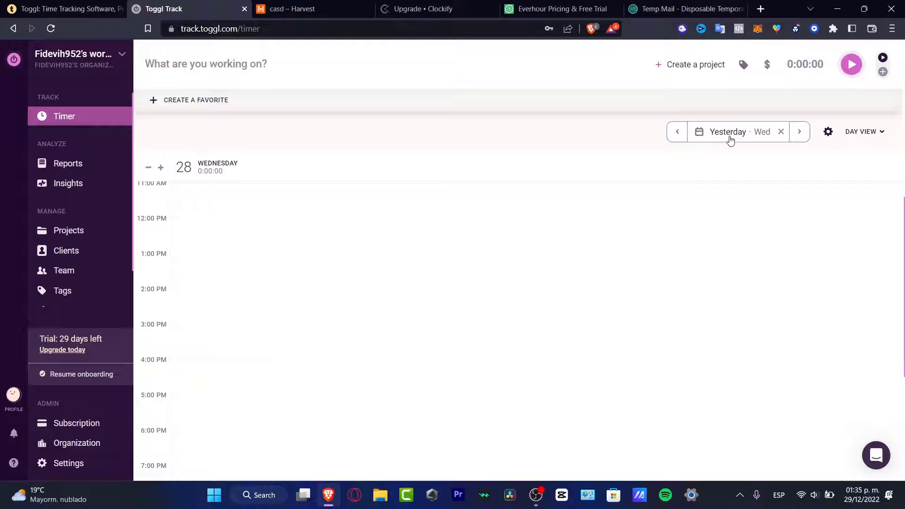
click(729, 138)
click(649, 168)
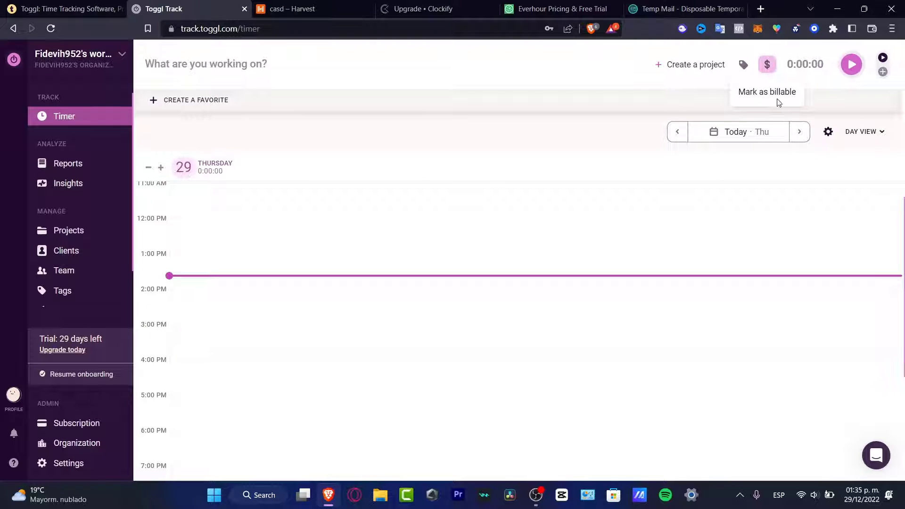
click(743, 64)
click(710, 68)
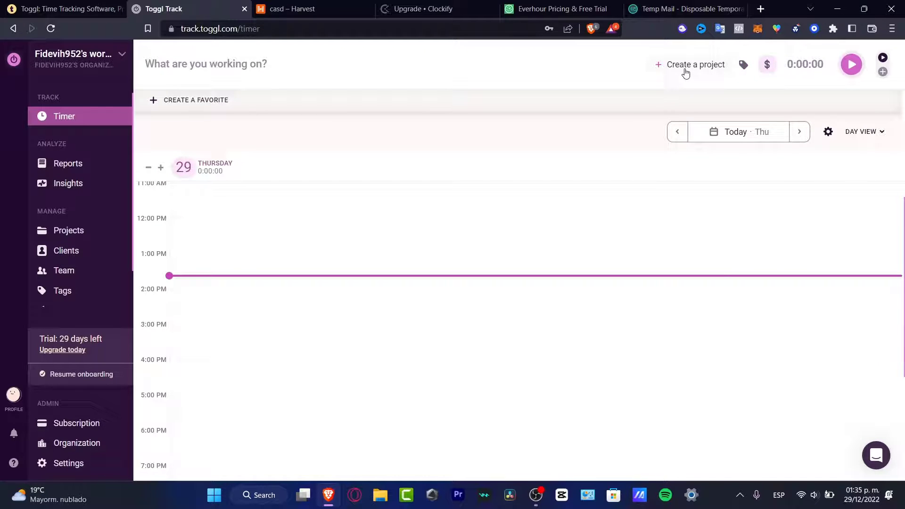
- Create the 'Youtube videos' project with no client and time an 8-second entry for it
click(703, 71)
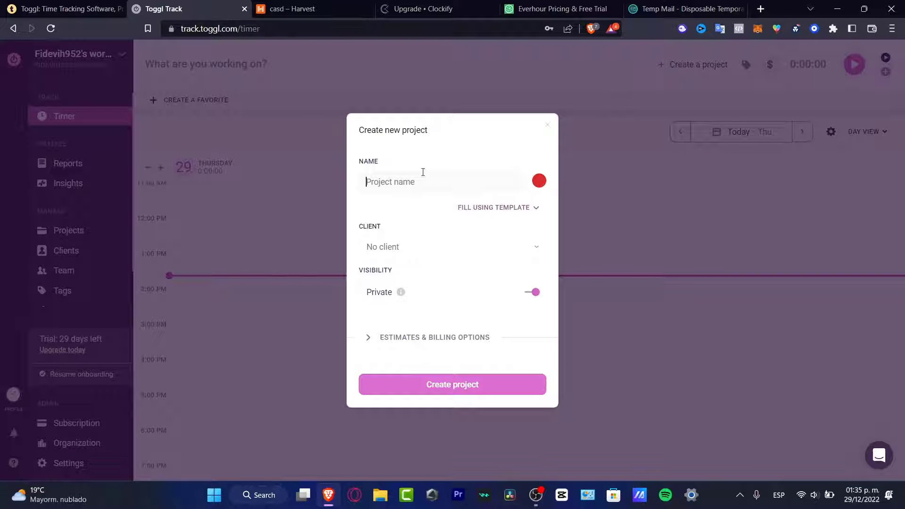
text(Youtube videos)
click(475, 248)
click(455, 244)
click(484, 385)
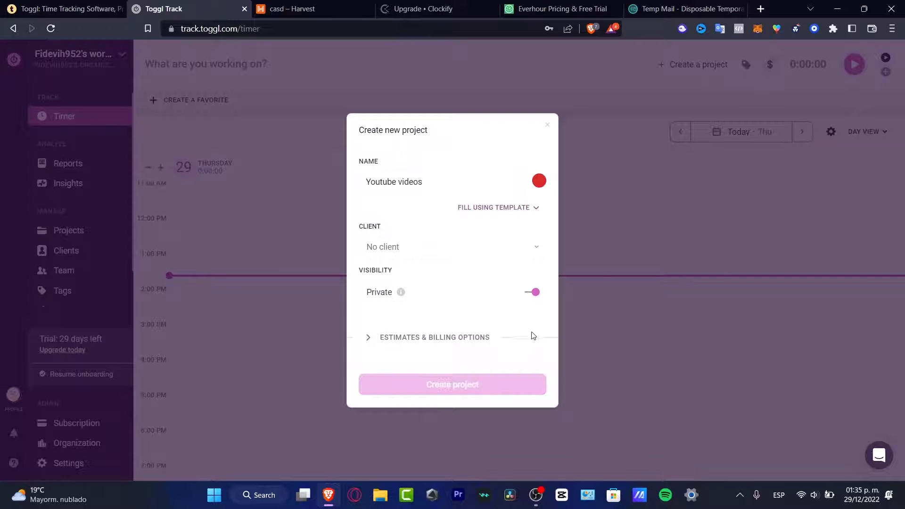
click(849, 64)
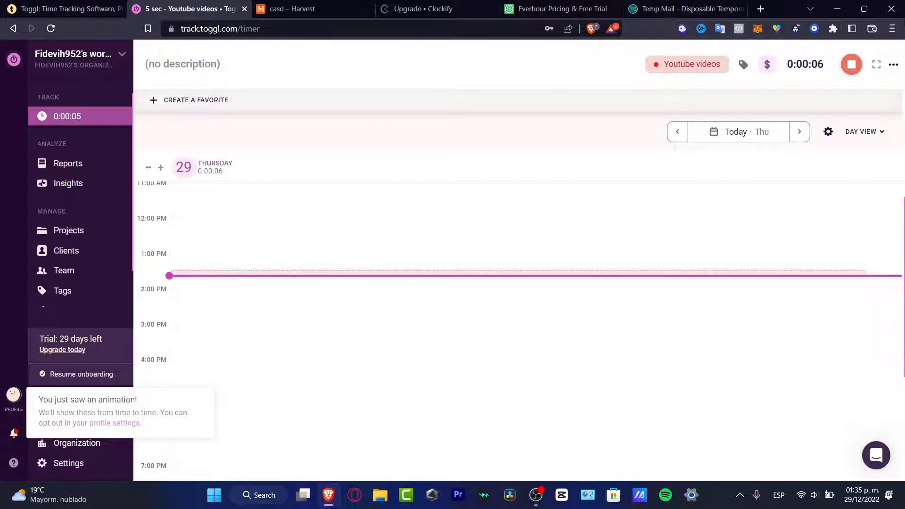
click(855, 69)
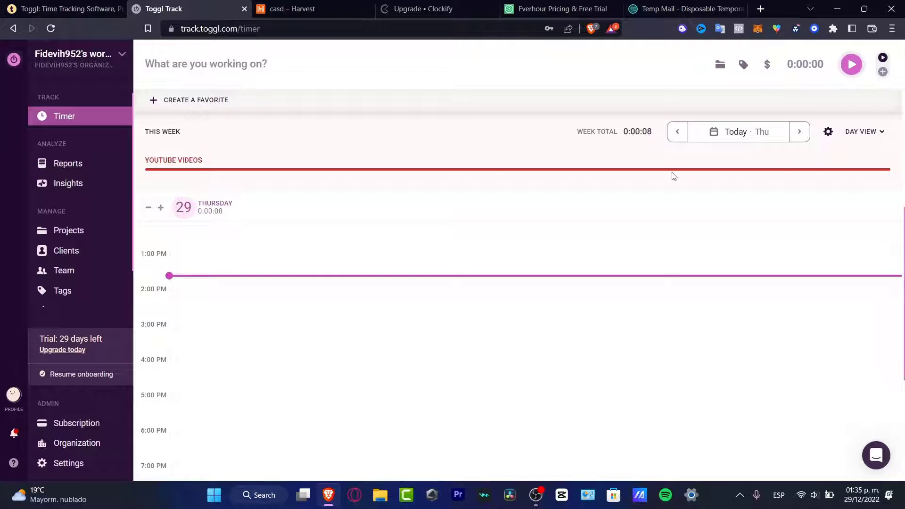
- Switch to Harvest and open the timesheet's day view for Thursday, 29 Dec
click(338, 6)
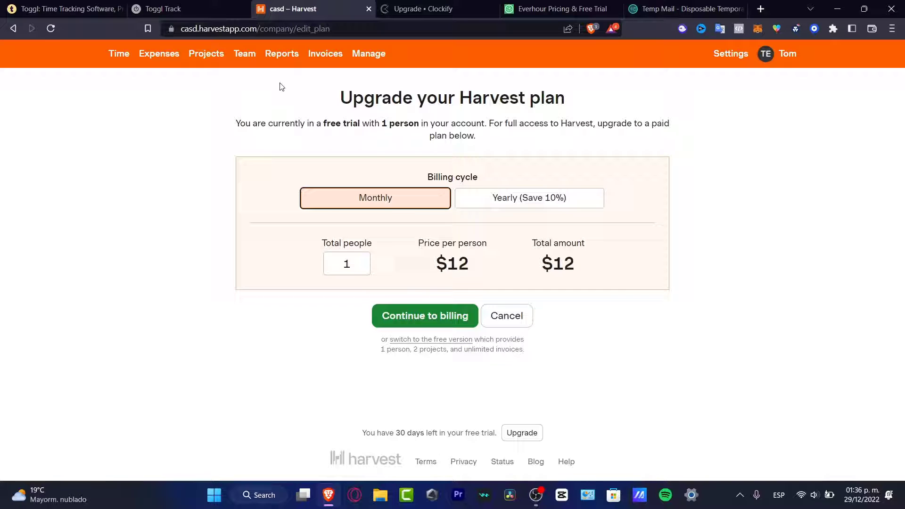
click(120, 55)
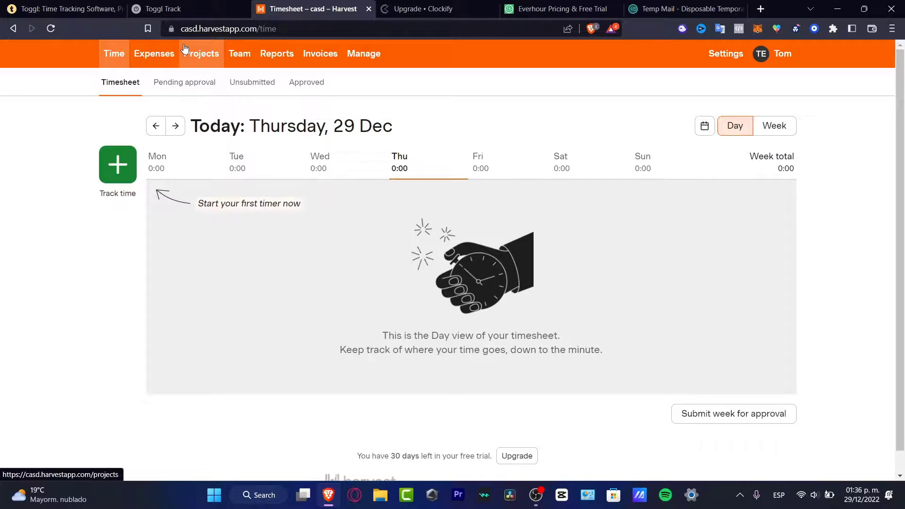
click(149, 54)
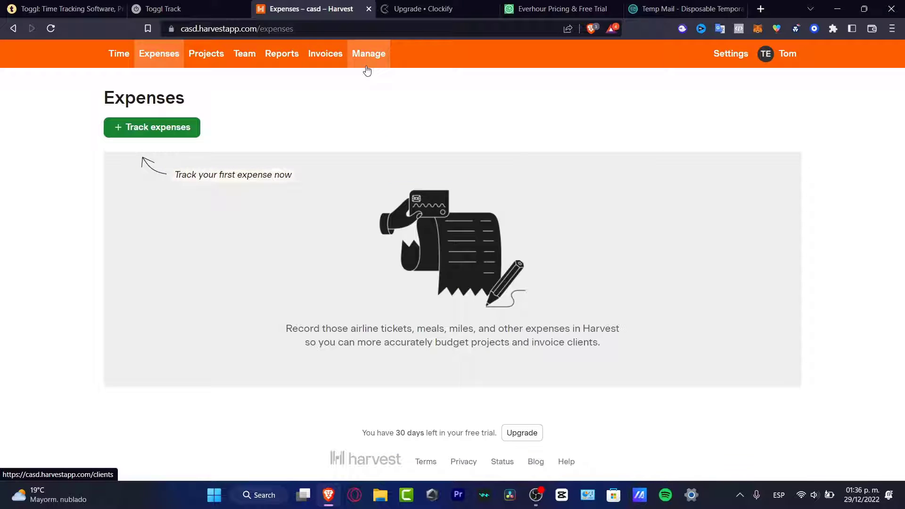
click(356, 53)
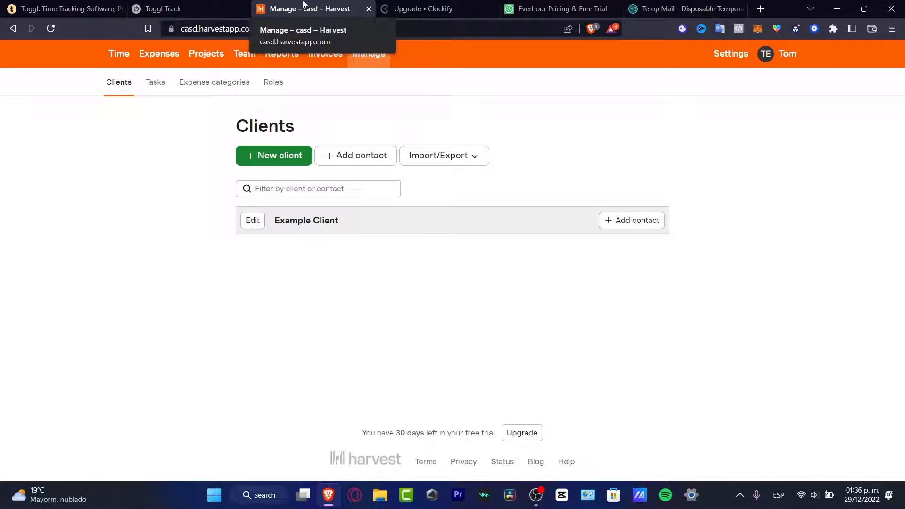
click(169, 8)
click(292, 8)
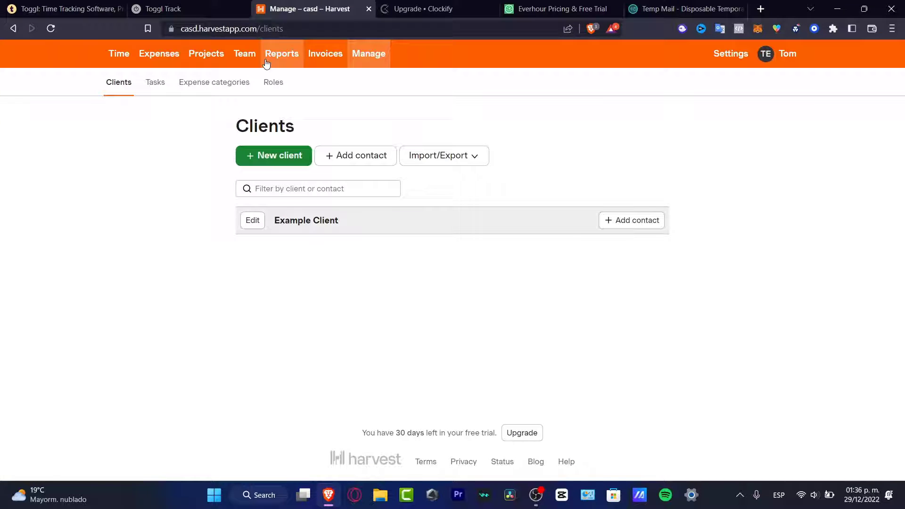
click(118, 61)
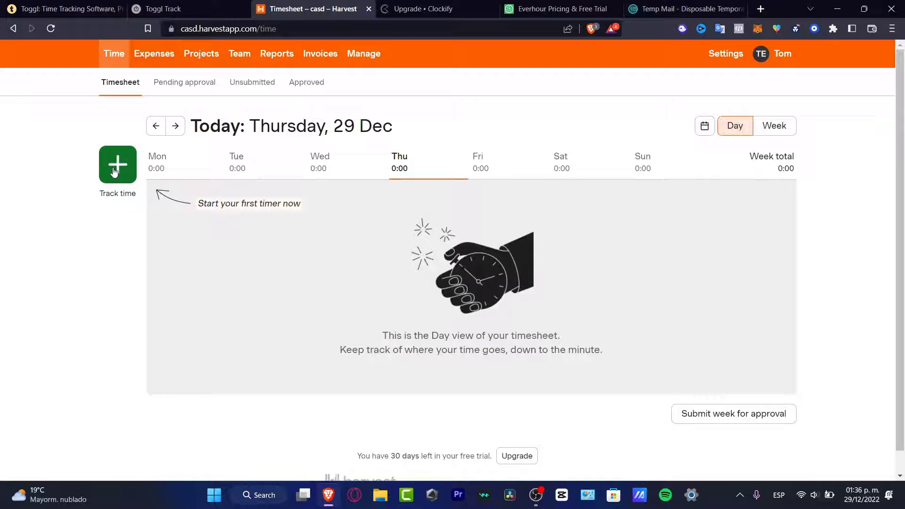
click(176, 125)
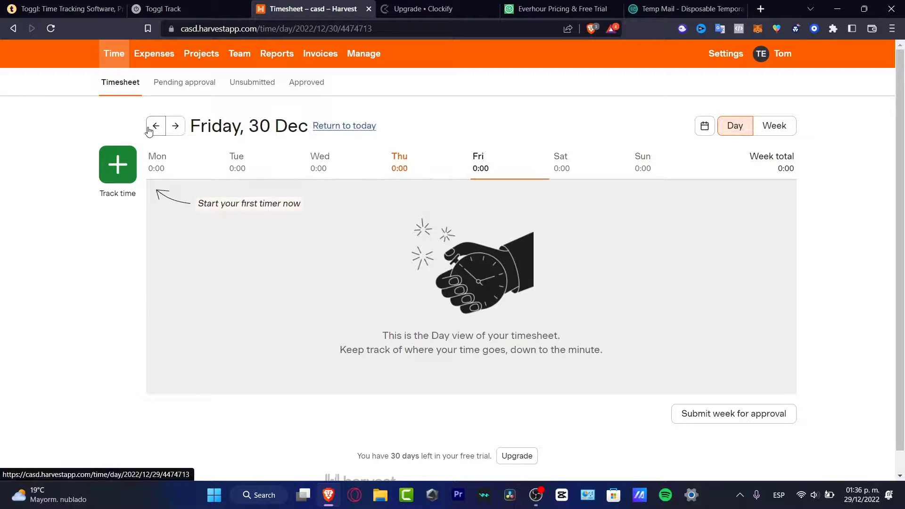
click(151, 131)
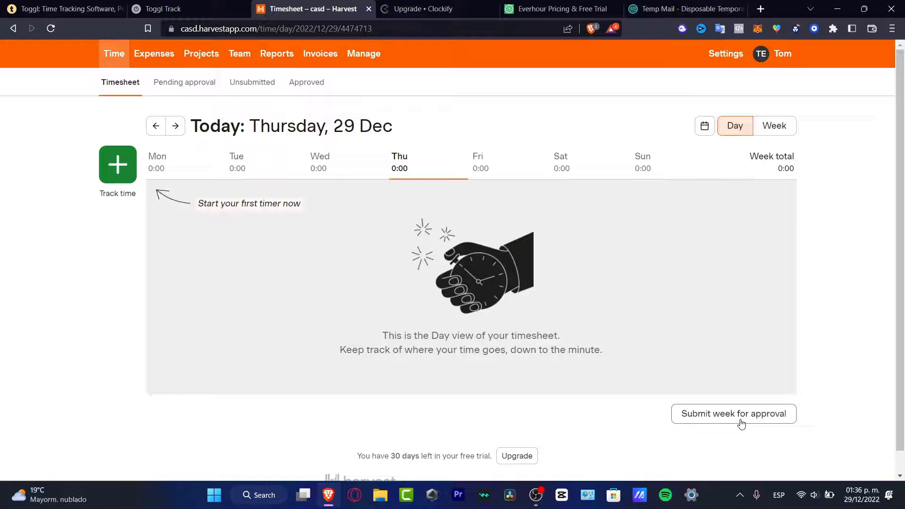
scroll(523, 420, down, 1)
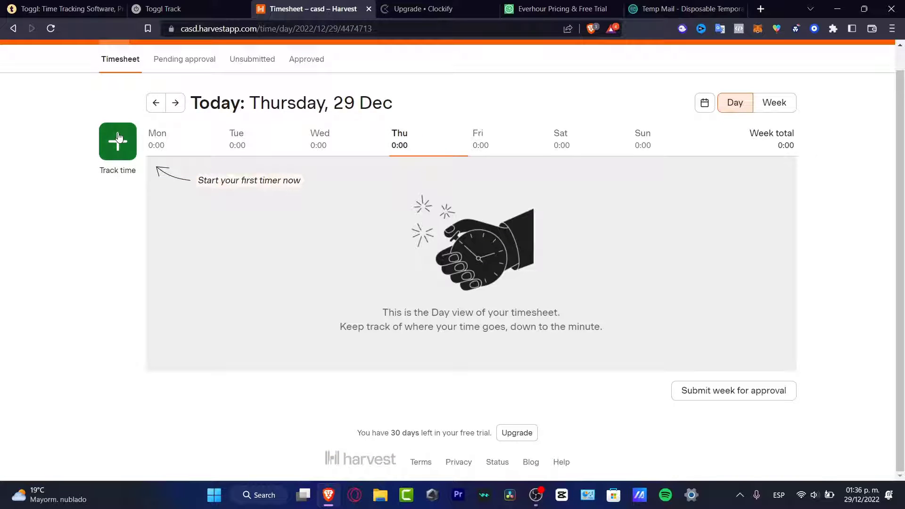
- Check pending approvals, then view the Team page showing 0.00 of 35.00 hours capacity
click(193, 61)
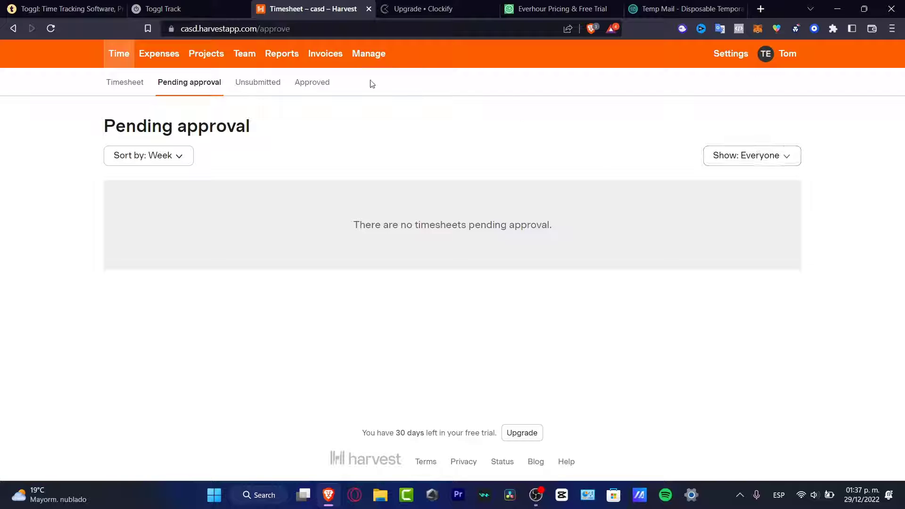
click(250, 54)
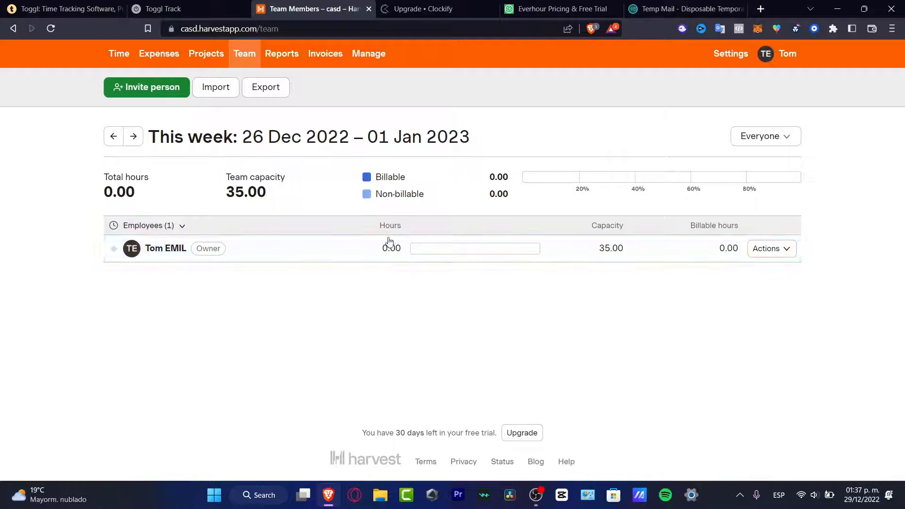
click(771, 248)
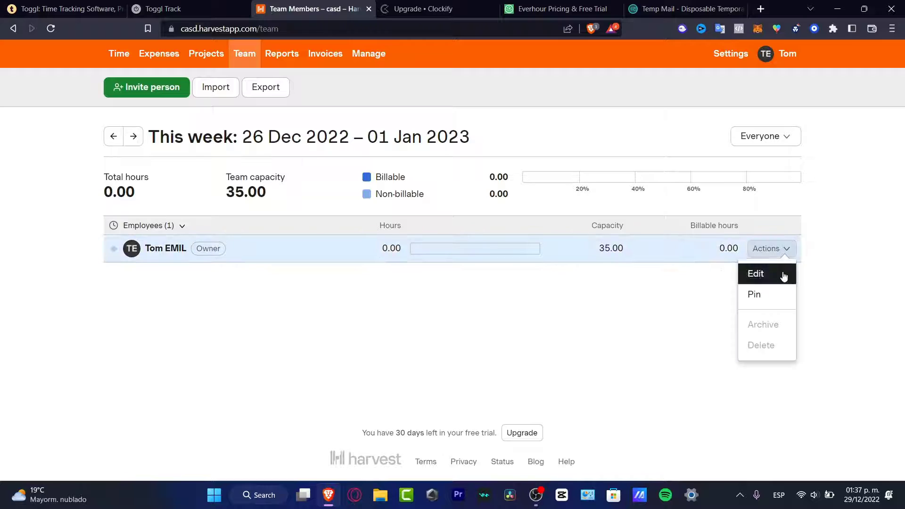
click(537, 303)
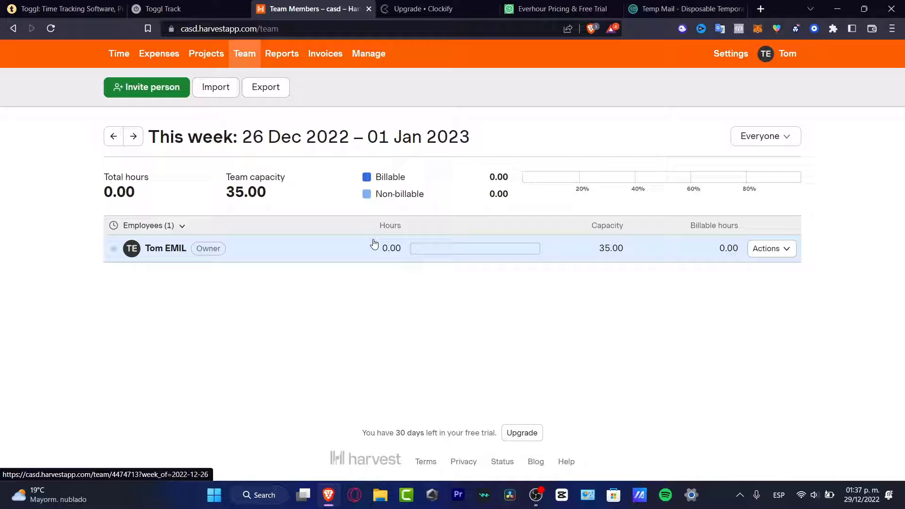
- Scroll Clockify's plans and highlight Project templates, Import timesheets, Time audit and Add time for others
click(449, 6)
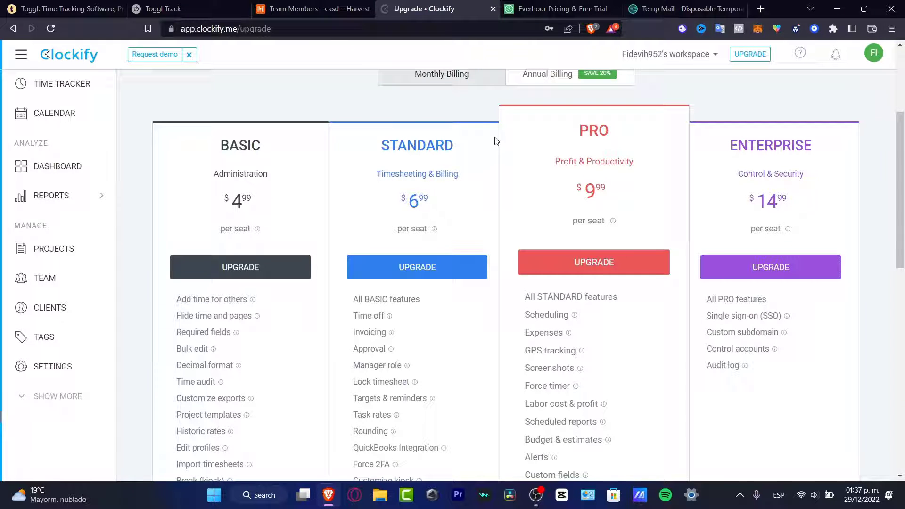
scroll(568, 258, up, 3)
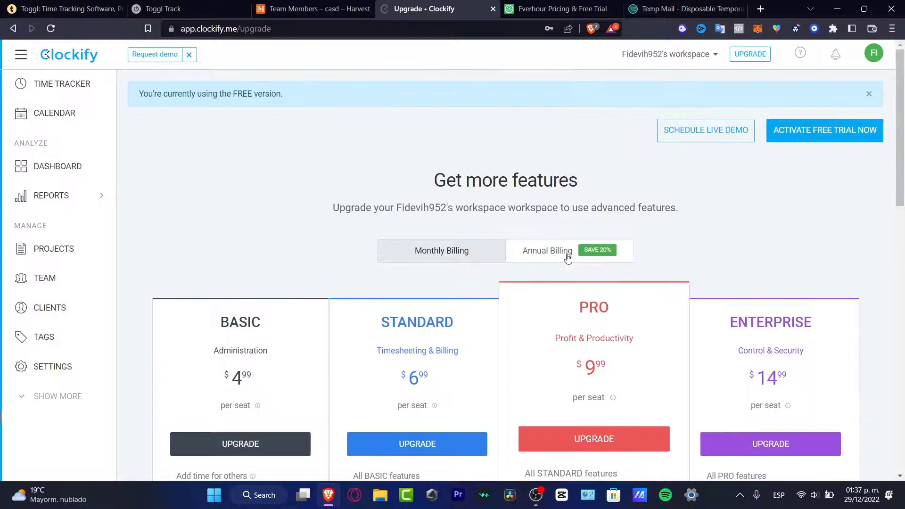
scroll(568, 258, down, 3)
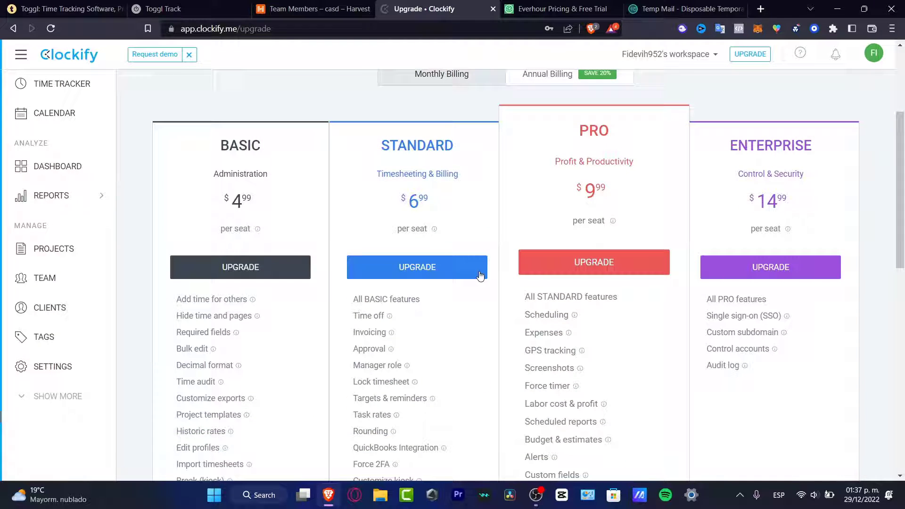
scroll(479, 278, down, 3)
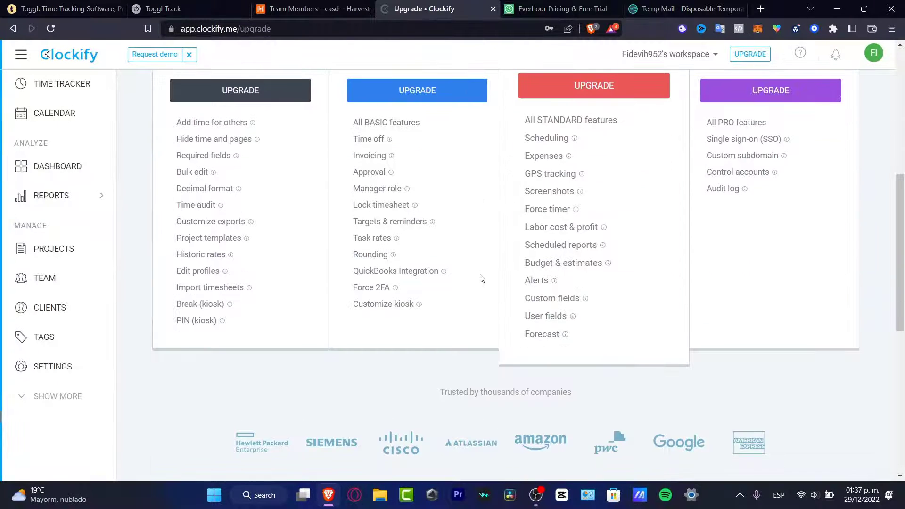
drag(232, 239, 182, 272)
drag(236, 286, 208, 287)
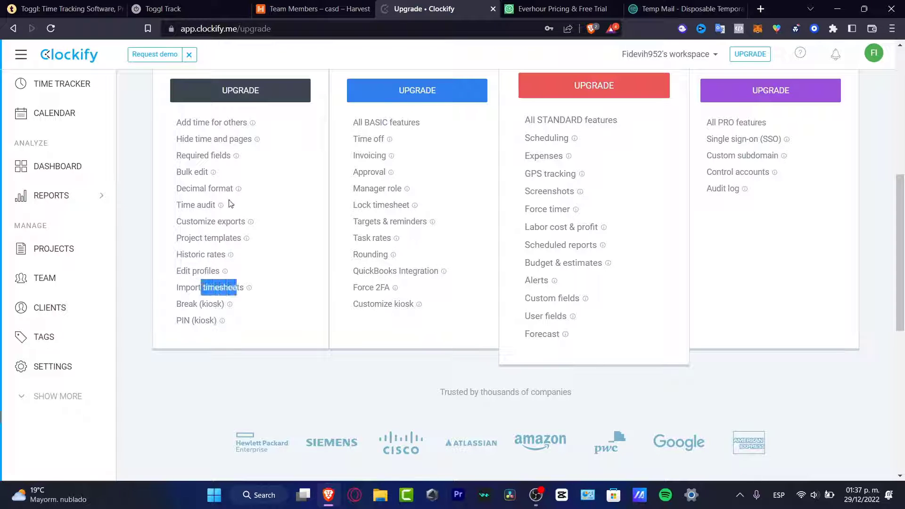
drag(212, 205, 176, 204)
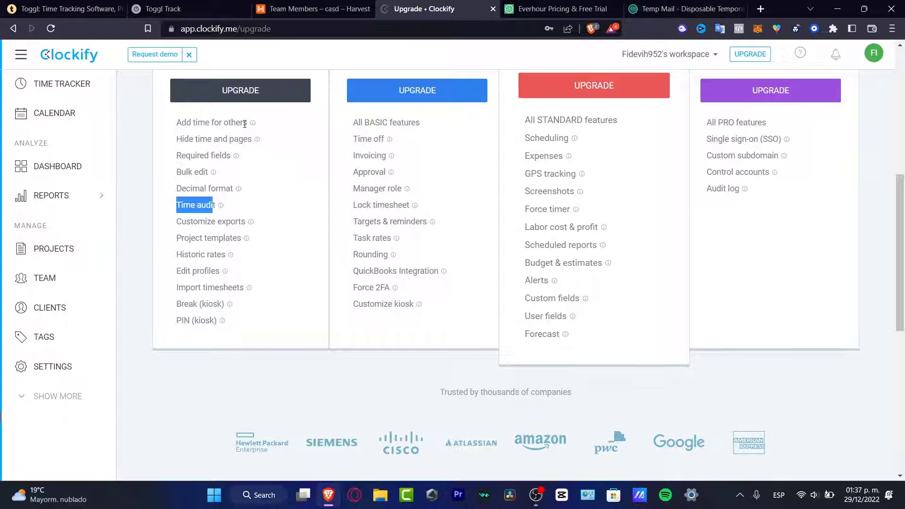
drag(244, 123, 177, 124)
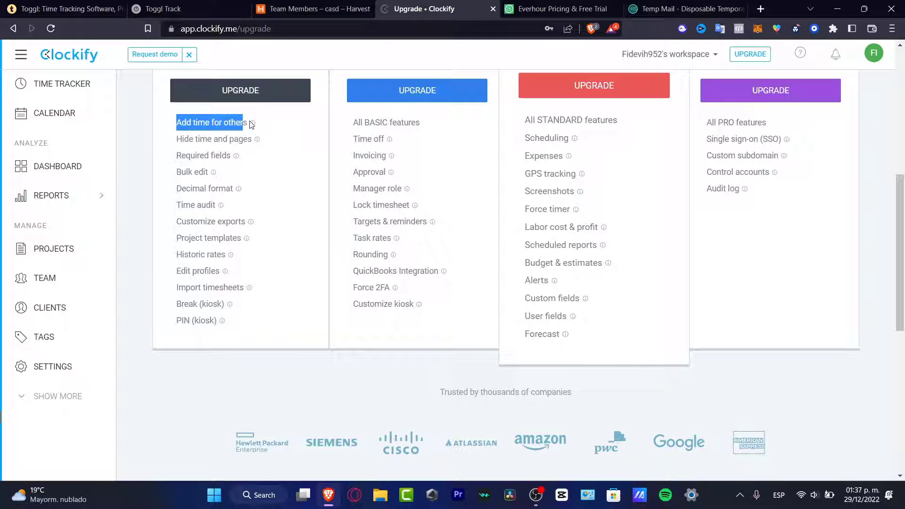
drag(253, 123, 177, 123)
scroll(270, 150, up, 8)
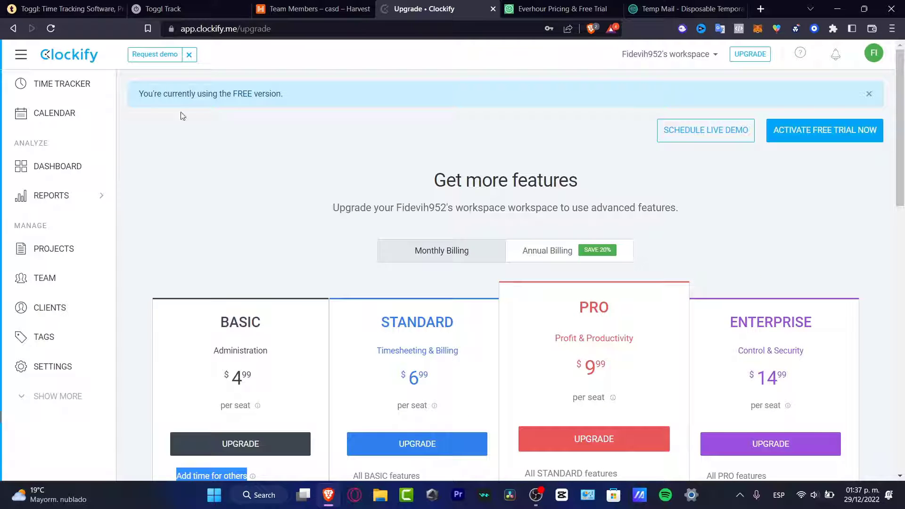
- From the time tracker, create a pink 'Youtube' project for new client Madoona
click(72, 87)
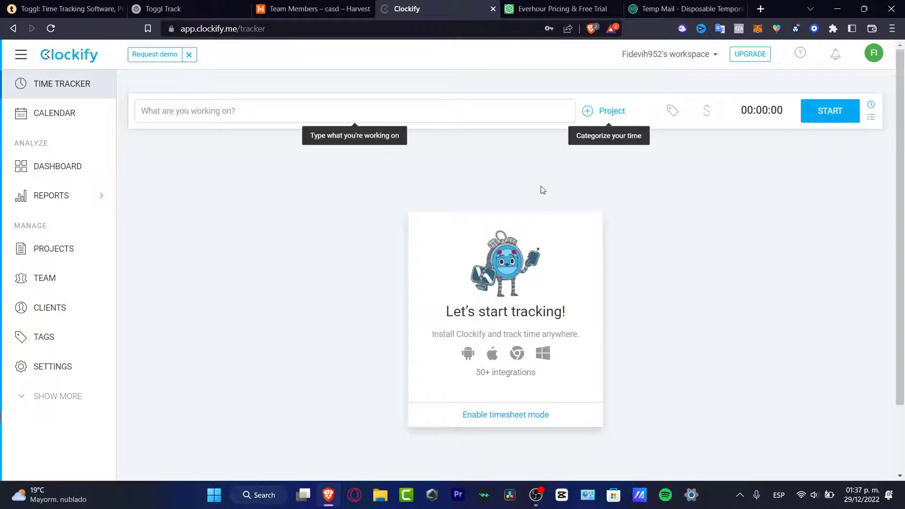
click(612, 113)
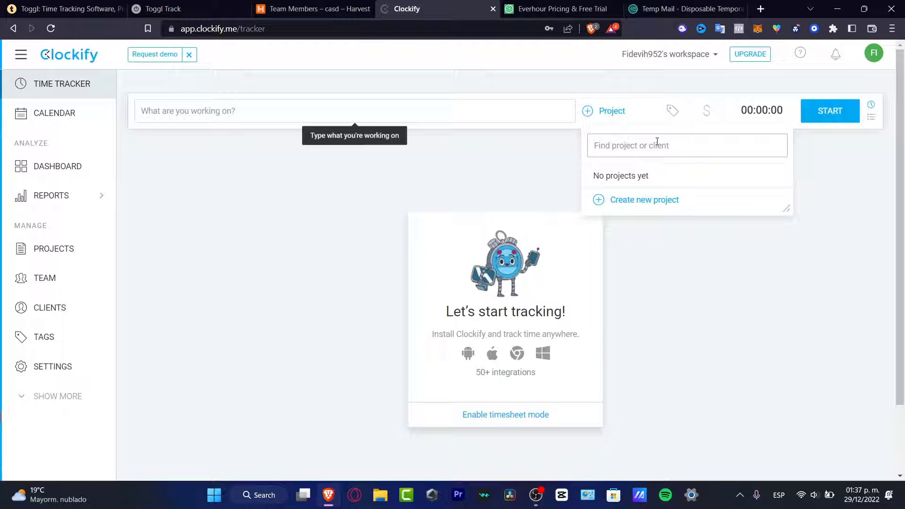
click(692, 194)
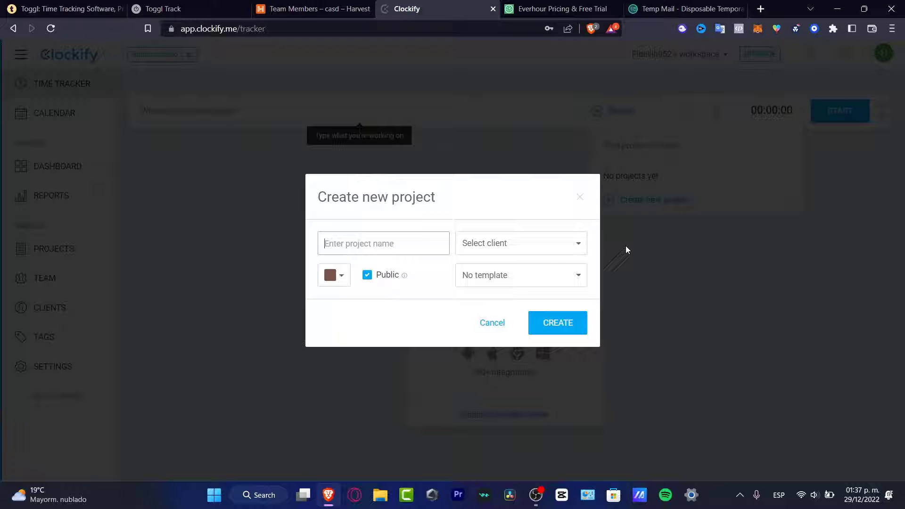
text(Youtube)
click(561, 245)
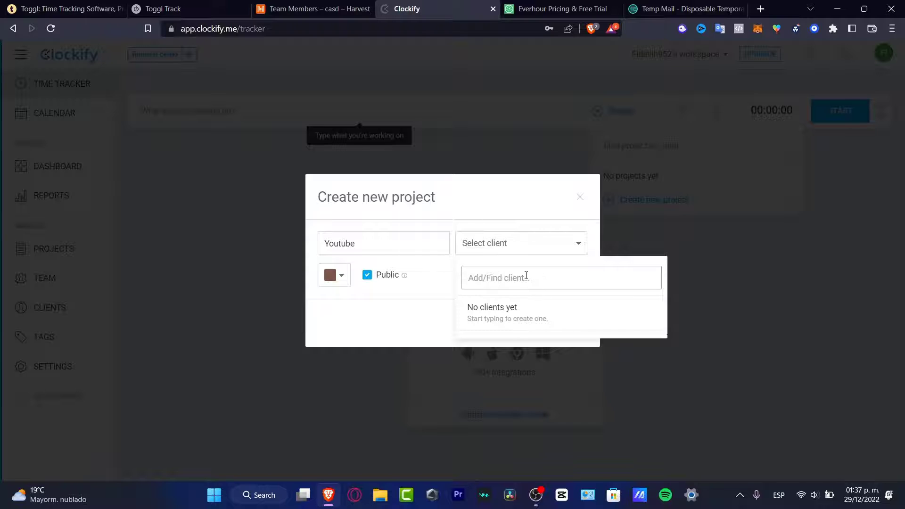
text(Madoona)
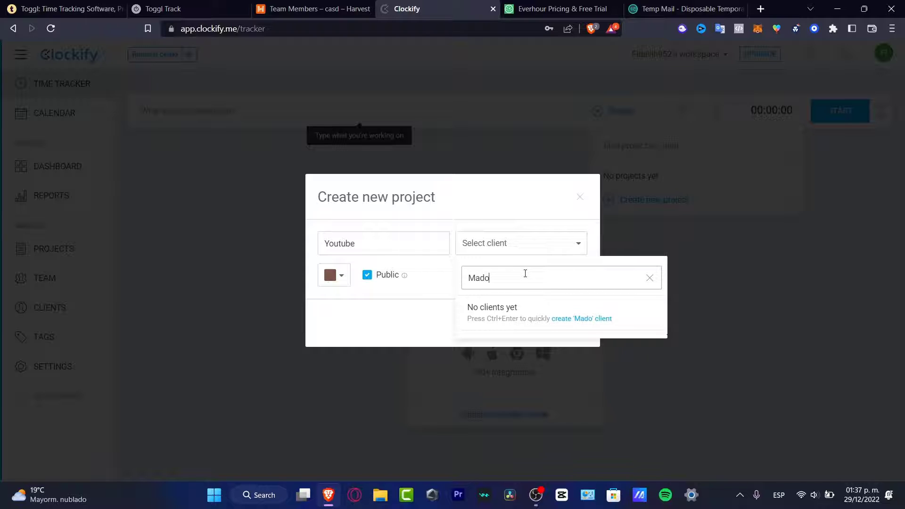
click(620, 319)
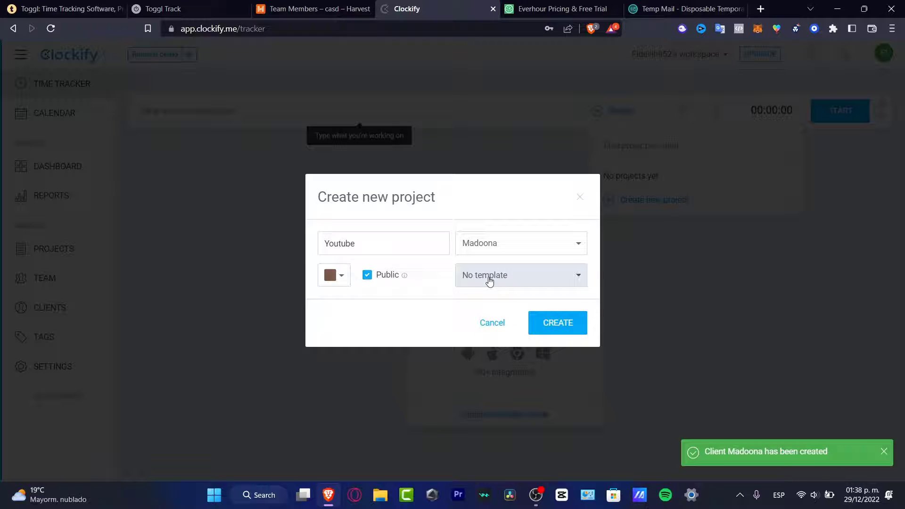
mouse_move(486, 281)
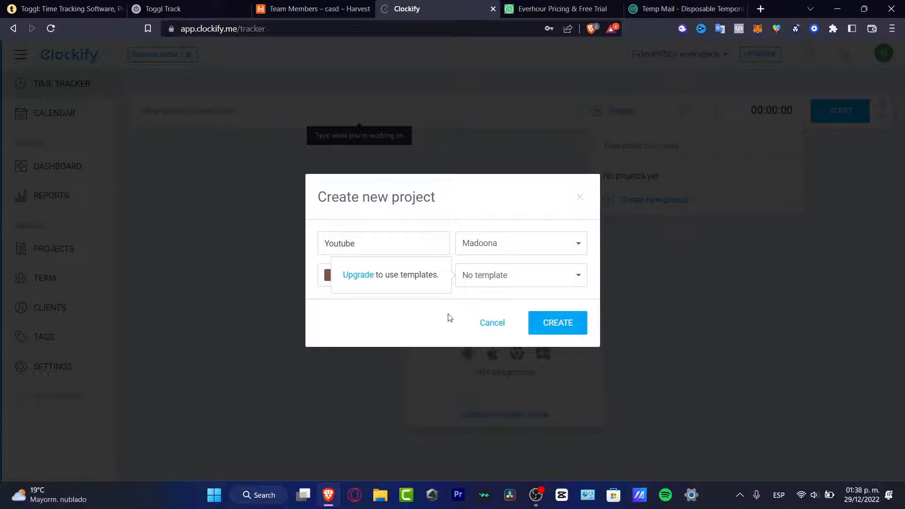
click(336, 277)
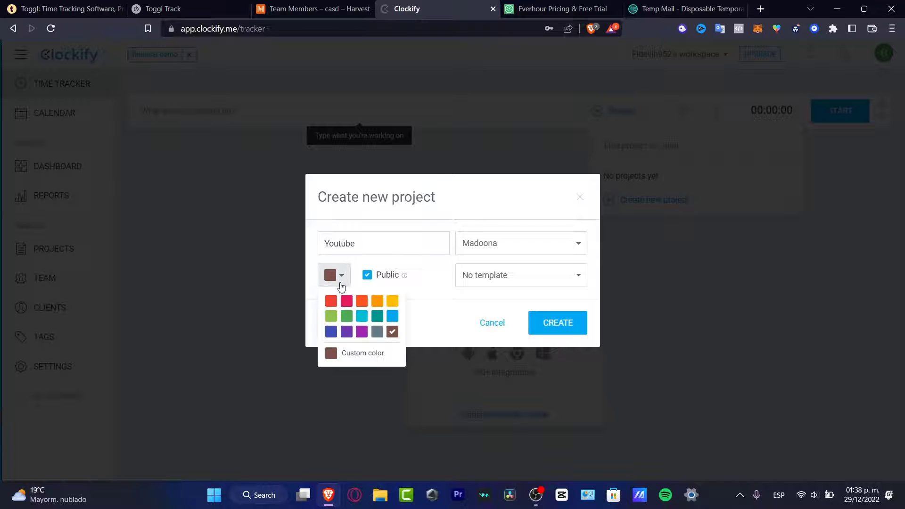
click(348, 299)
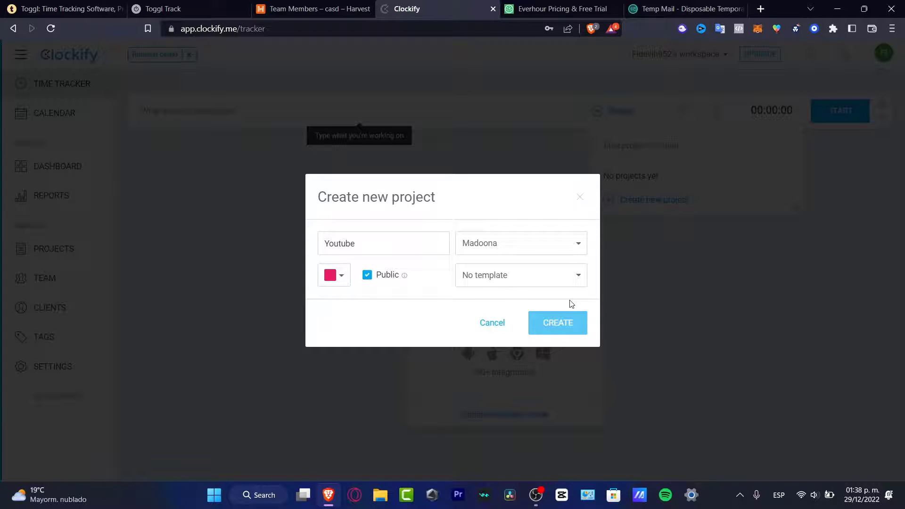
click(558, 344)
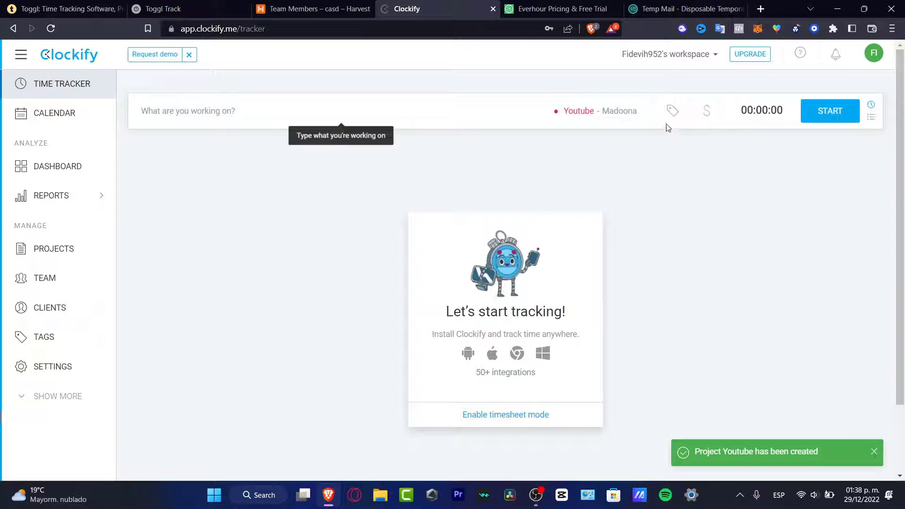
- Log a billable 16-second entry 'Doing some SEO for Youtube' on the Youtube project
click(711, 120)
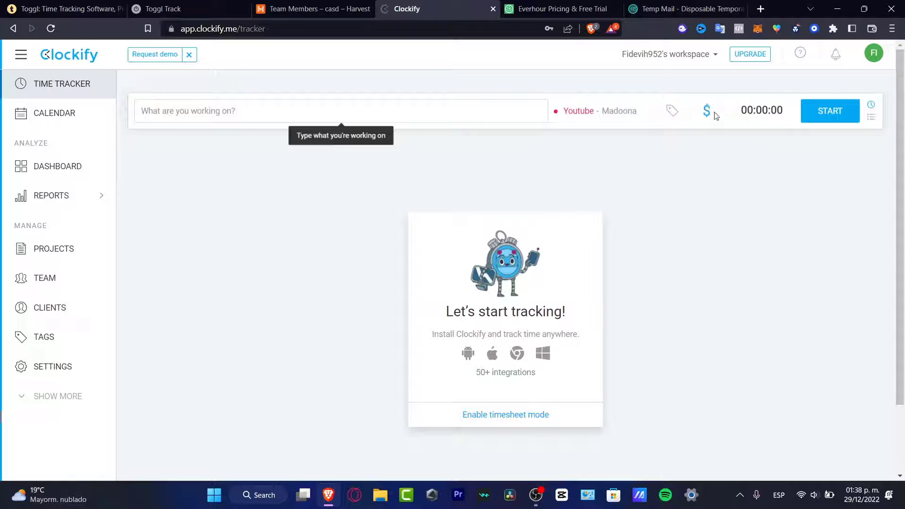
click(834, 113)
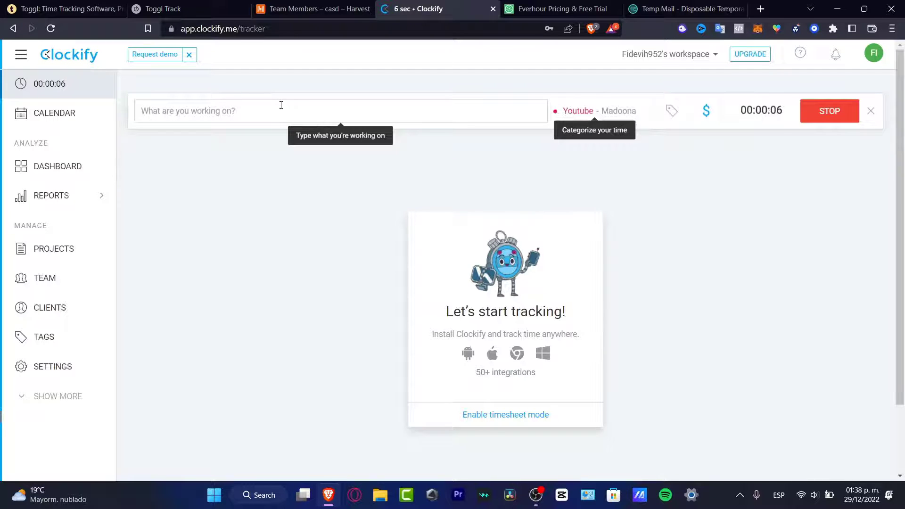
text(Mod)
key(BackSpace)
key(BackSpace)
key(BackSpace)
text(D)
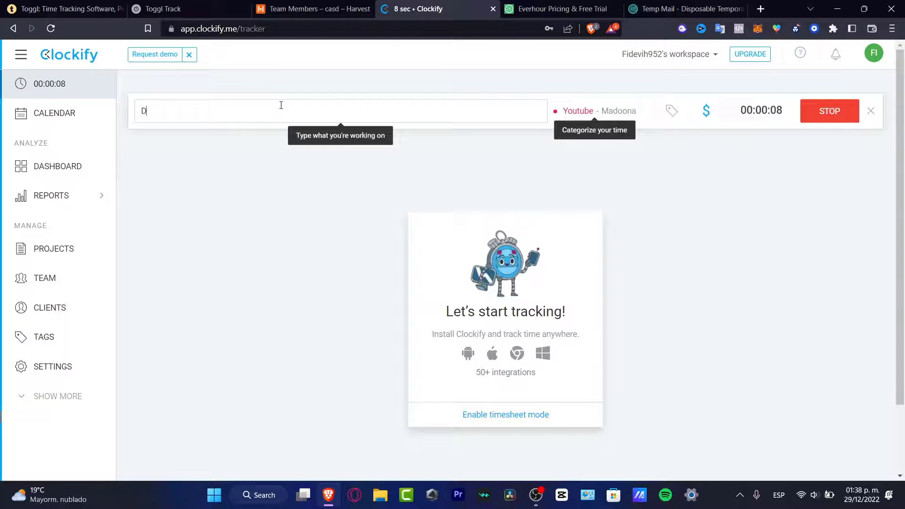
text(oing s)
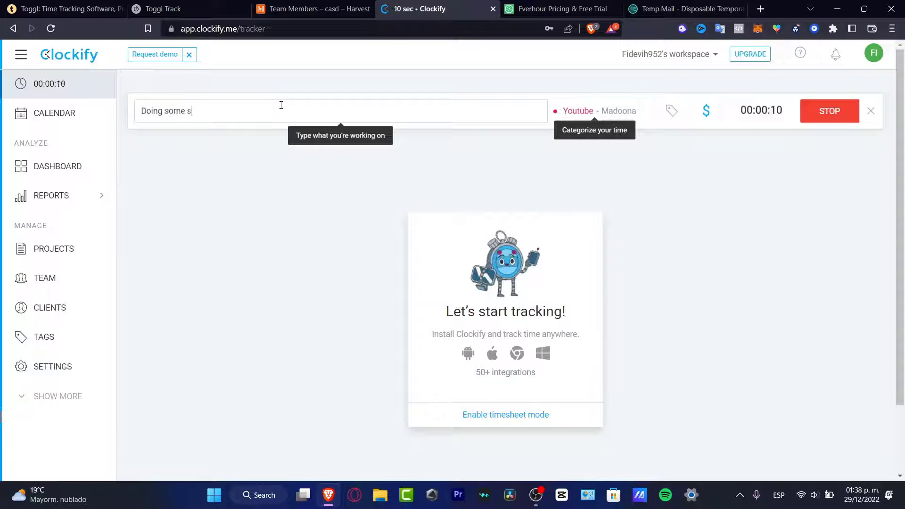
text(ome SEO for Youtube)
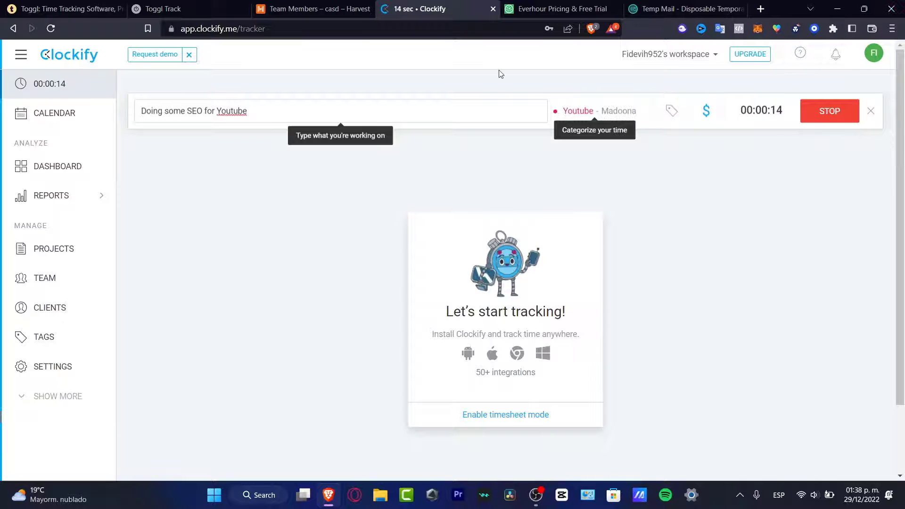
click(825, 111)
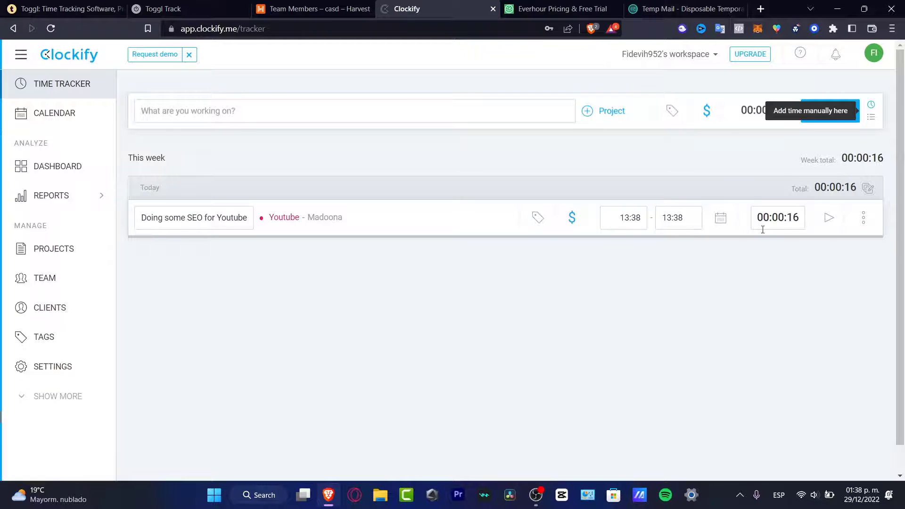
- Inspect the entry's options, then cycle through the browser tabs to Everhour's pricing page
click(862, 219)
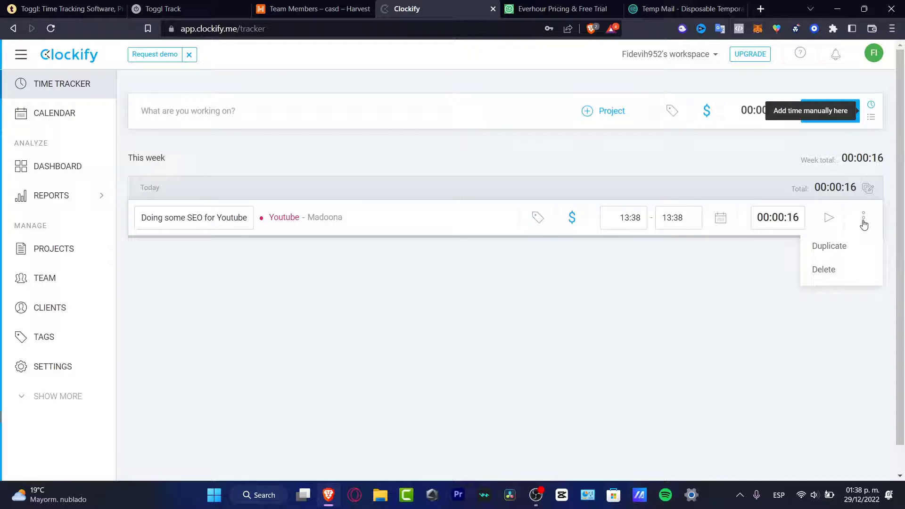
click(659, 287)
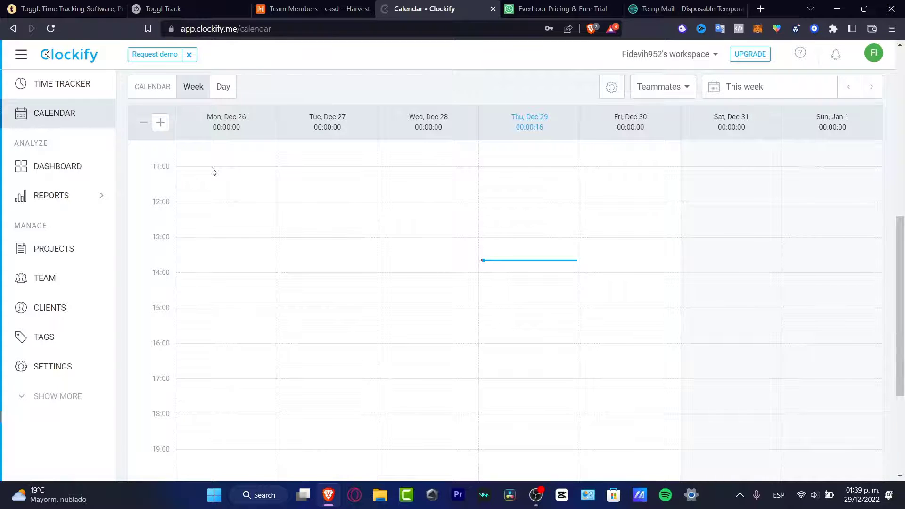
click(219, 7)
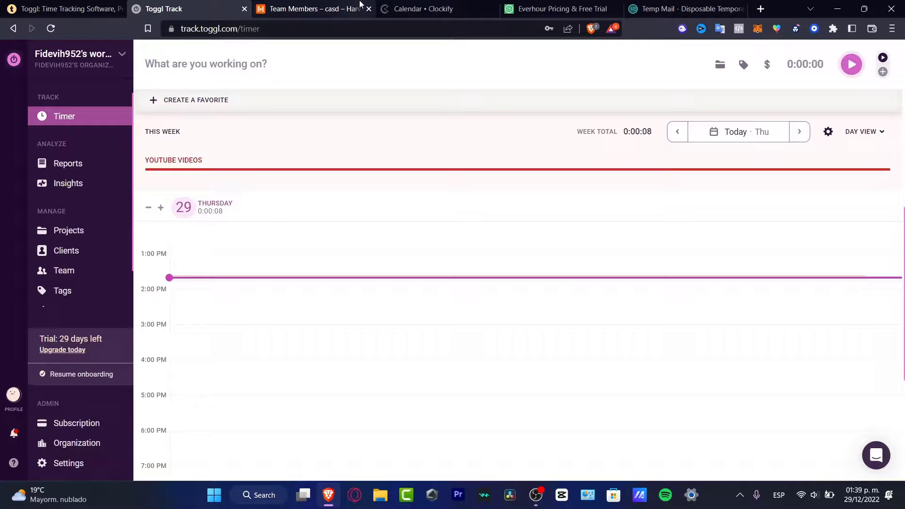
click(348, 7)
click(462, 7)
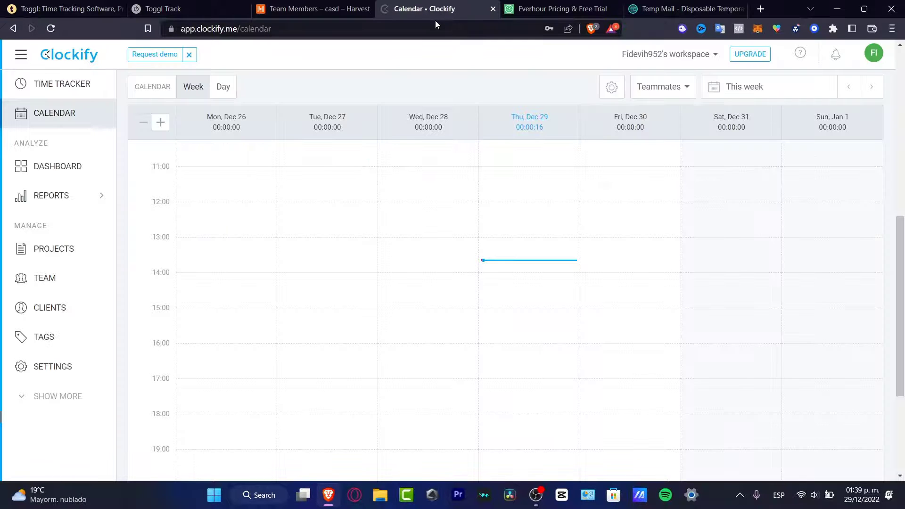
click(533, 13)
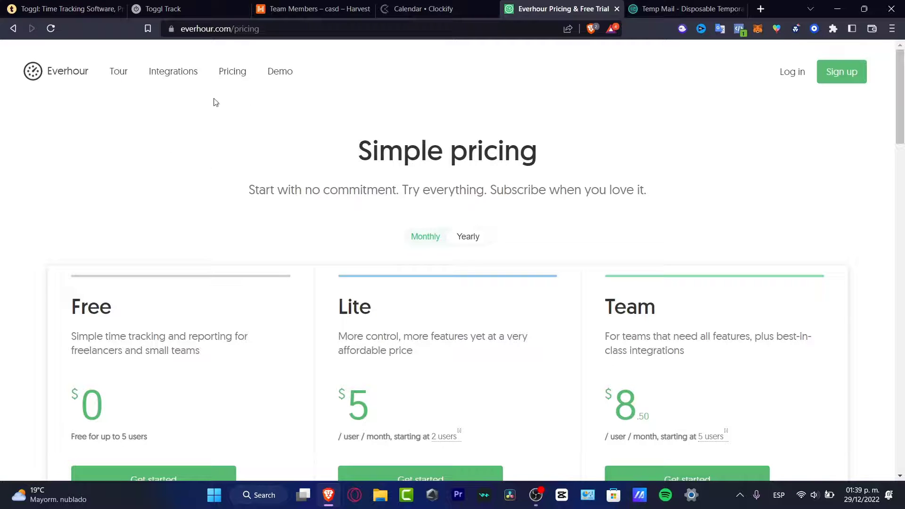
- Scroll Everhour's plans, highlighting the Lite plan name and features such as Lock time entries
mouse_move(179, 74)
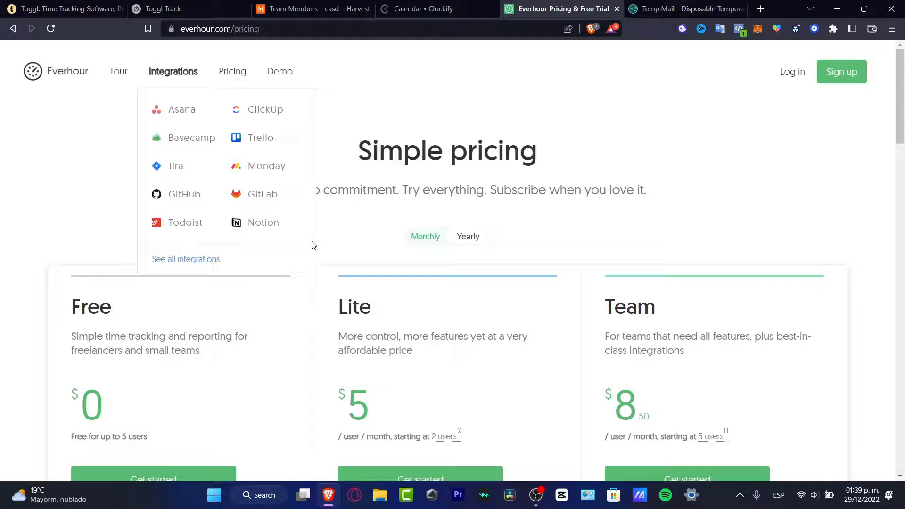
scroll(142, 135, down, 3)
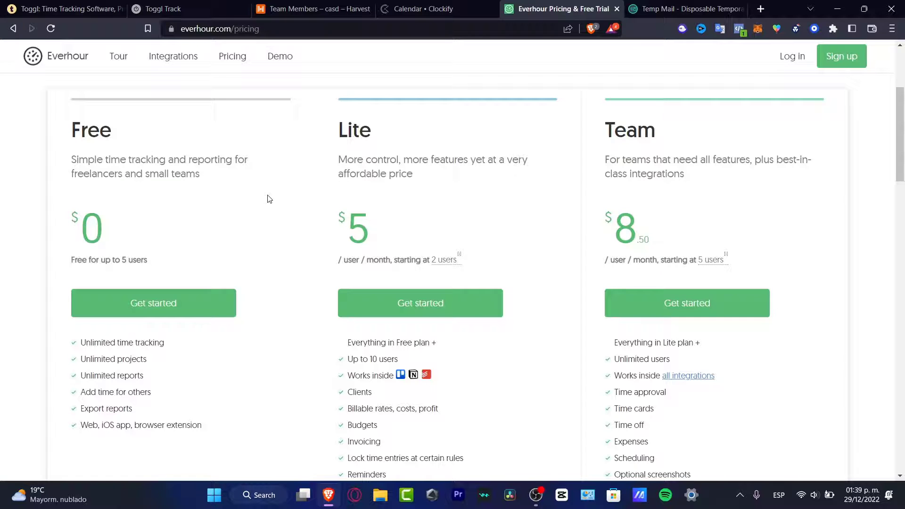
drag(383, 134, 355, 132)
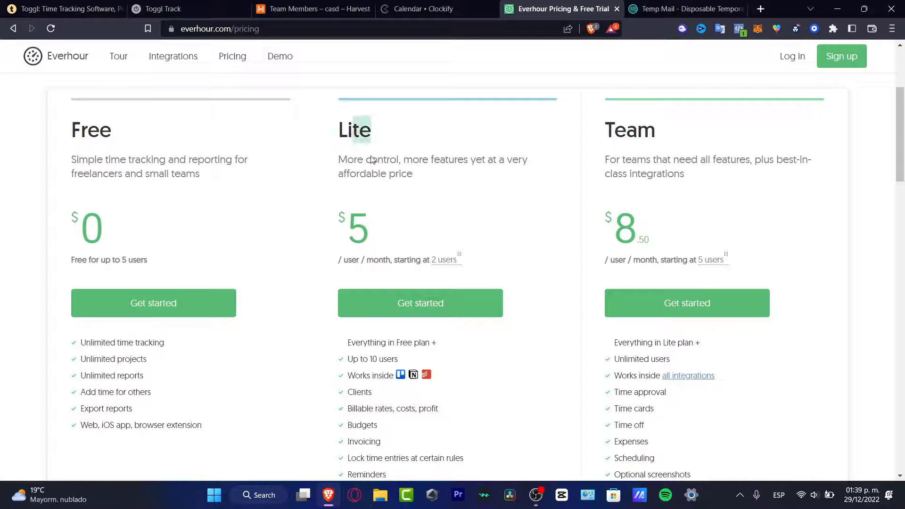
drag(367, 222, 345, 218)
scroll(500, 279, down, 6)
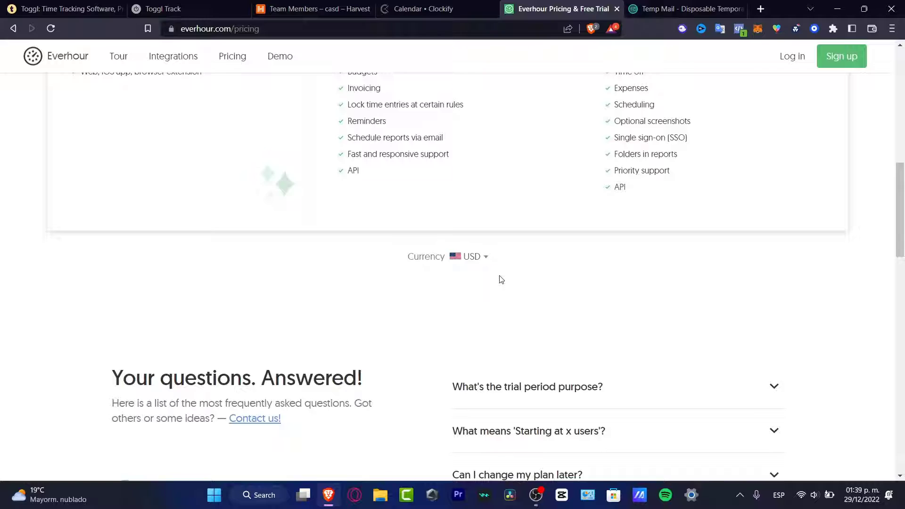
scroll(494, 278, up, 3)
drag(398, 182, 362, 181)
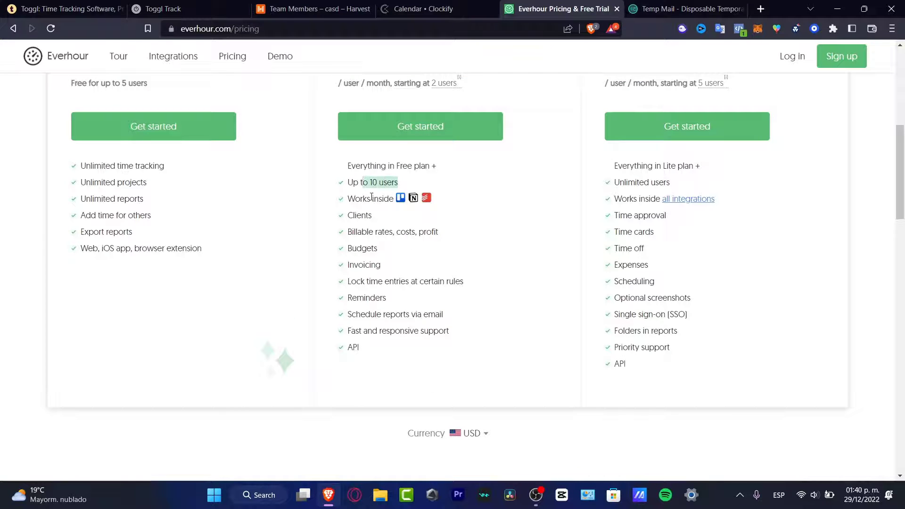
click(437, 202)
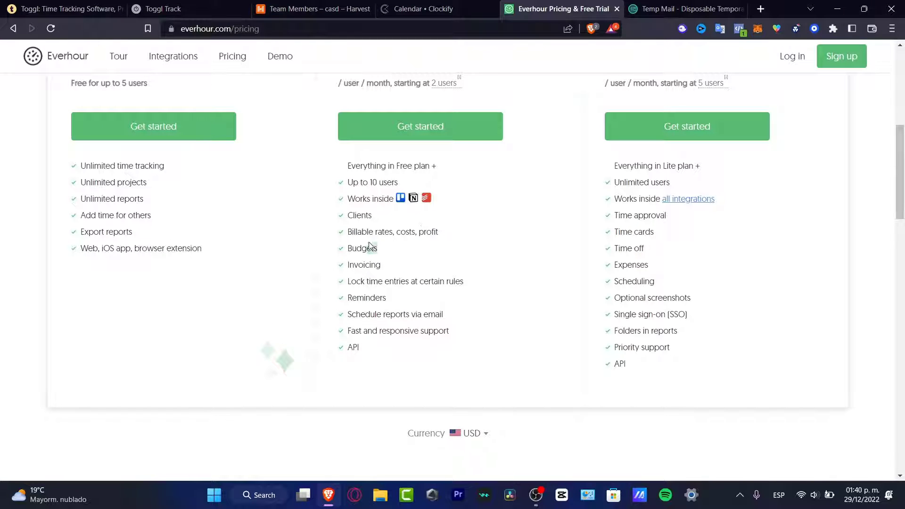
drag(398, 281, 361, 281)
scroll(444, 317, up, 8)
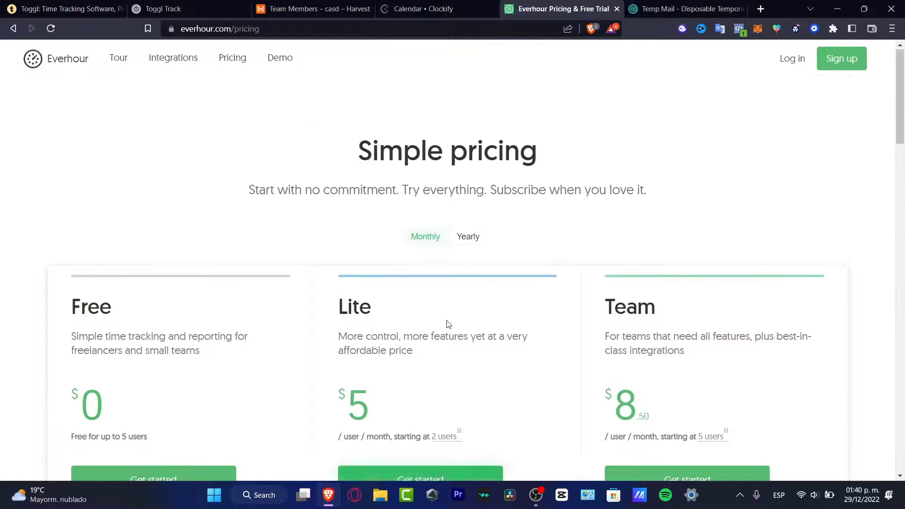
- Toggle the billing period repeatedly, ending on Yearly with Lite $6 and Team $10 per user
click(473, 237)
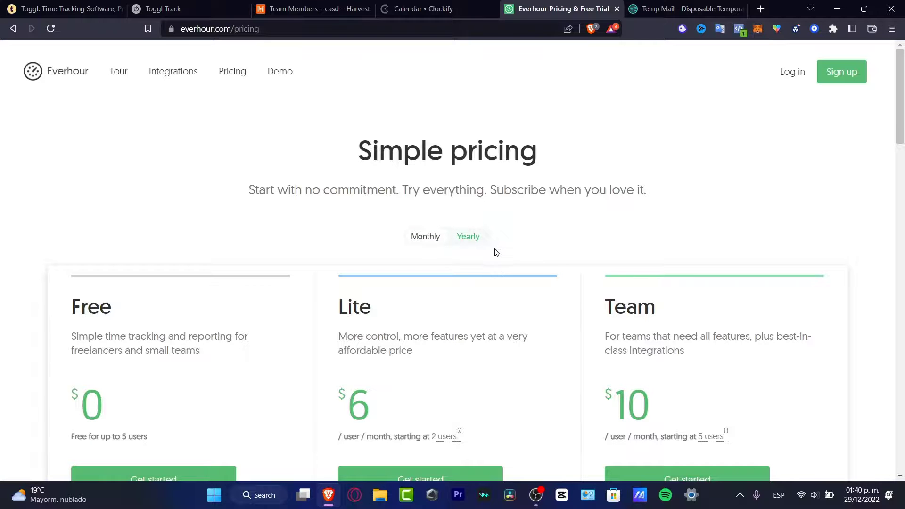
scroll(496, 253, down, 4)
scroll(496, 253, up, 4)
click(475, 241)
click(432, 247)
click(446, 248)
click(426, 242)
click(438, 246)
click(436, 244)
- Start the Everhour sign-up and copy the temporary email address from Temp Mail
click(843, 78)
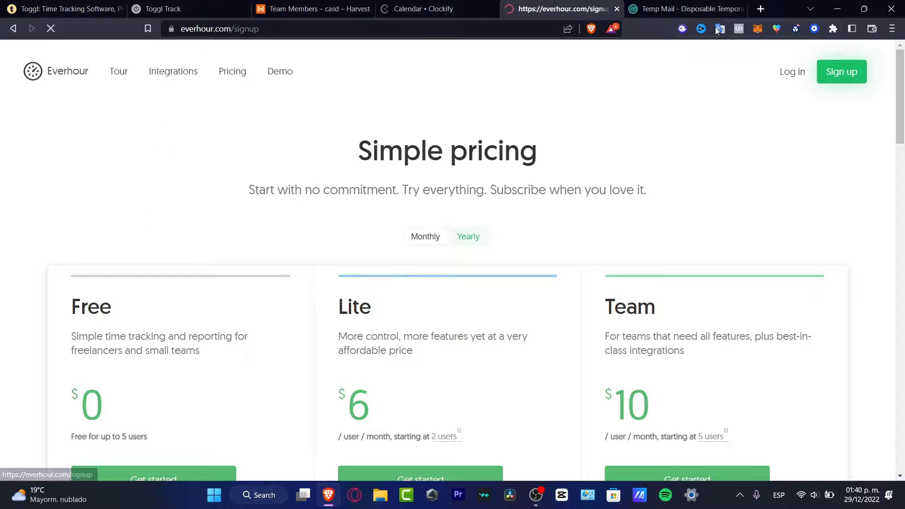
click(681, 9)
click(567, 161)
key(ctrl+shift+Tab)
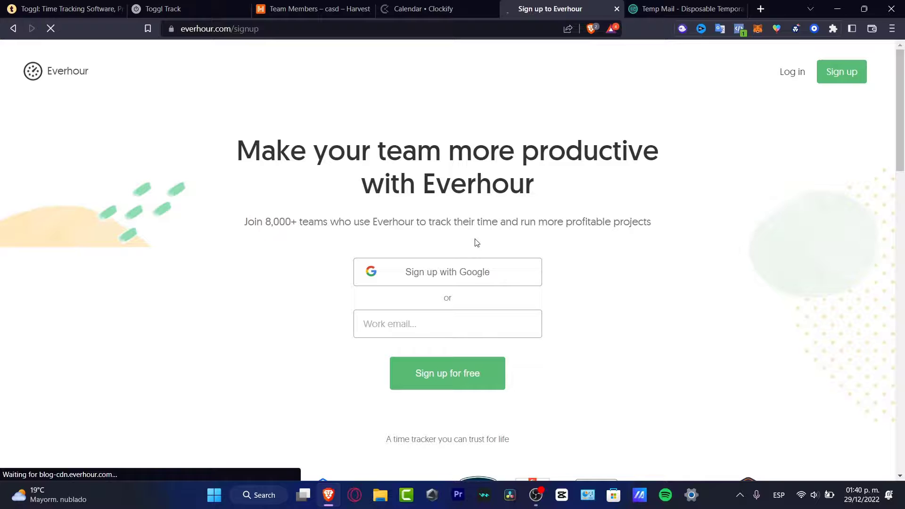
- Submit the free Everhour sign-up with the pasted temporary work email, then return to the inbox
click(451, 316)
key(ctrl+v)
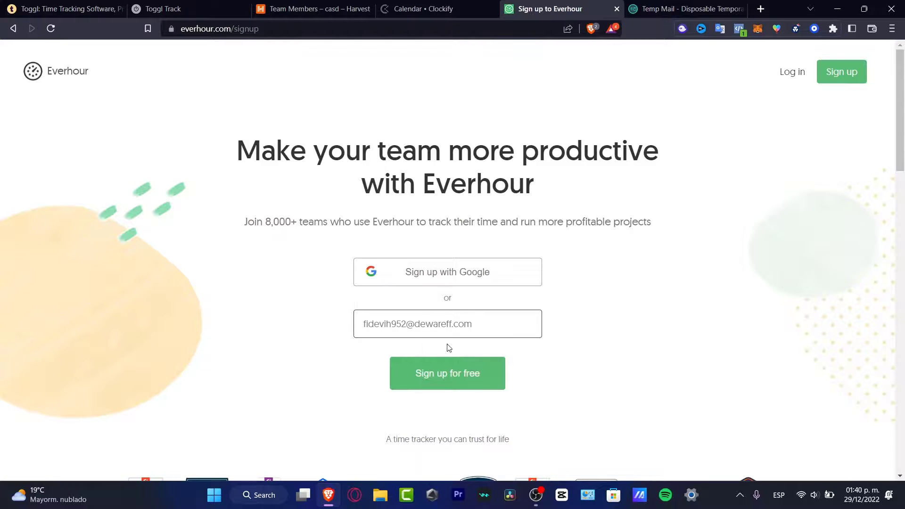
click(469, 369)
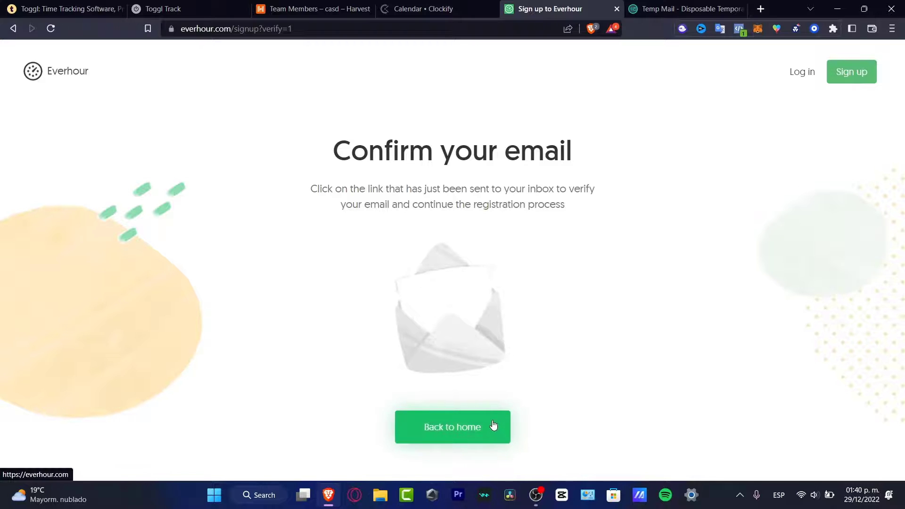
click(678, 8)
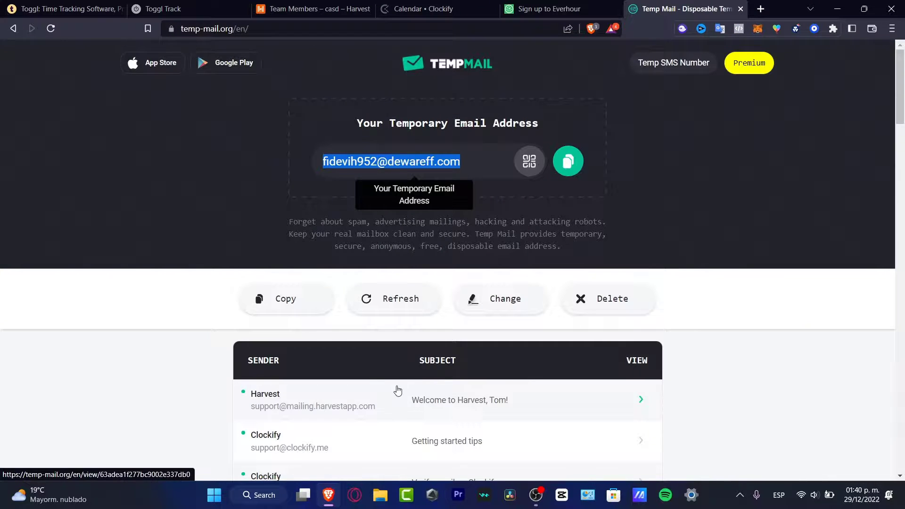
- Open Everhour's 'Confirm your email' message and open its confirmation link in a new tab
scroll(641, 357, down, 3)
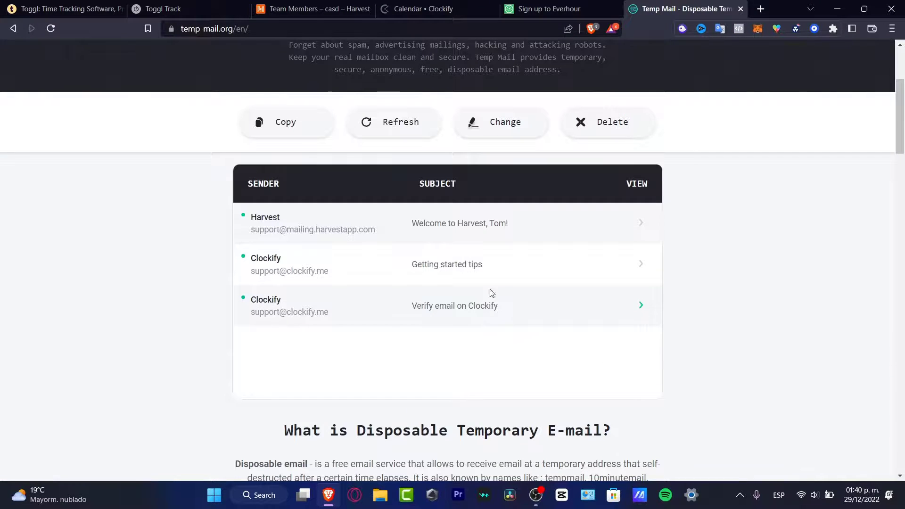
click(348, 237)
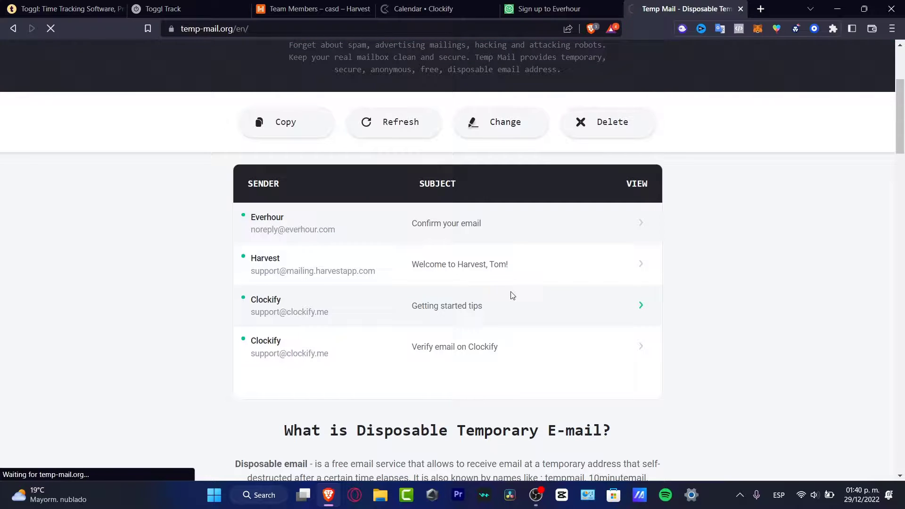
scroll(542, 342, down, 3)
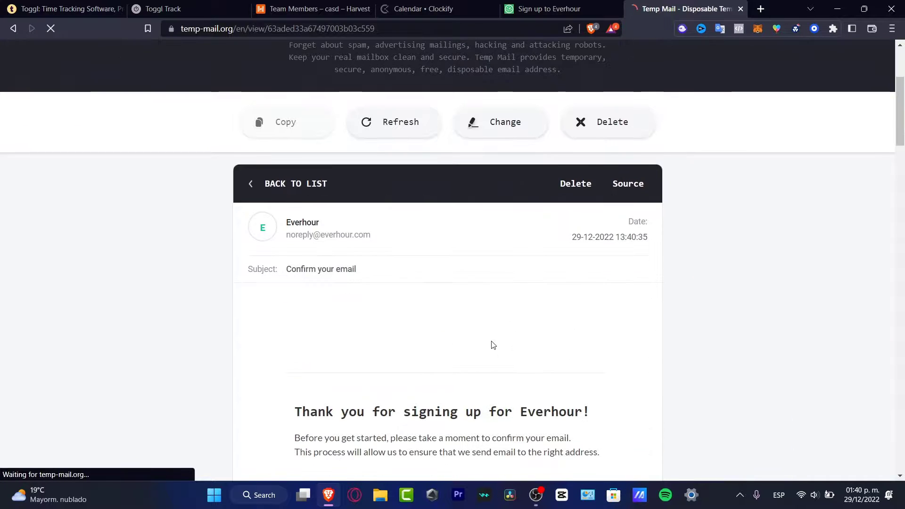
scroll(473, 405, down, 6)
right_click(494, 151)
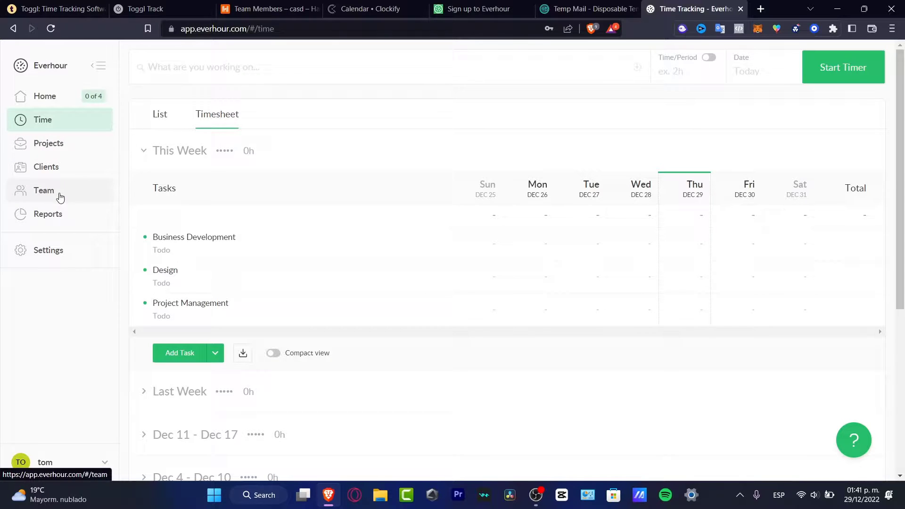
click(76, 218)
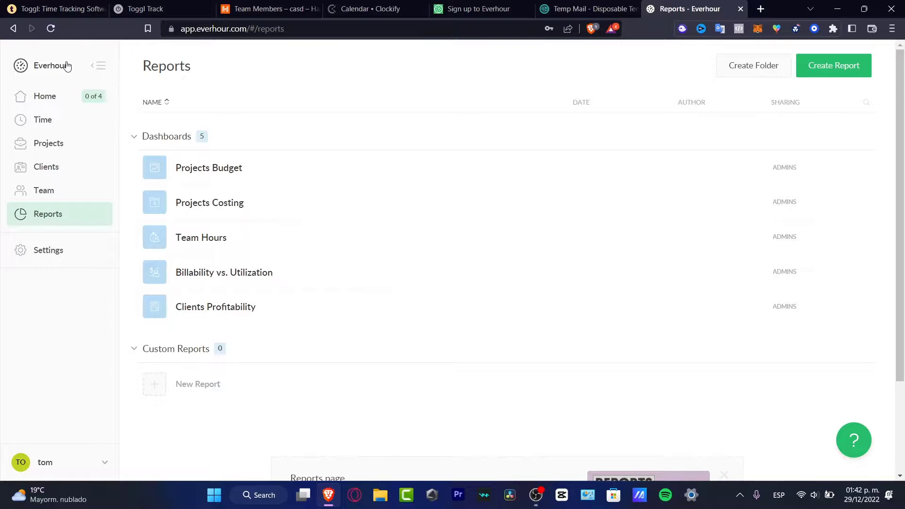
click(61, 123)
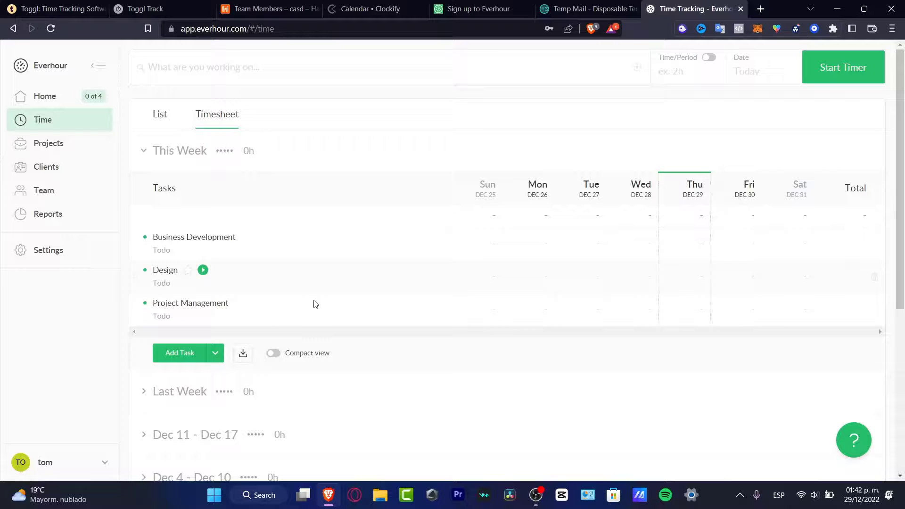
click(58, 106)
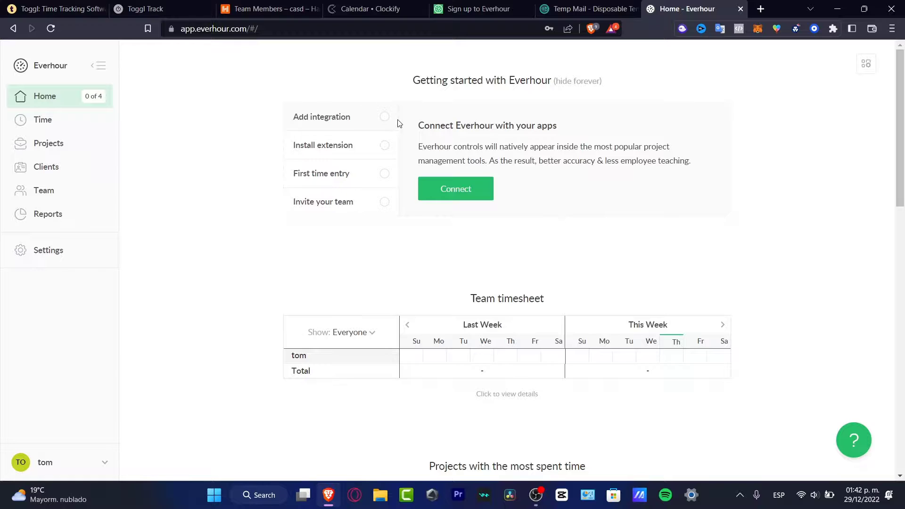
click(455, 196)
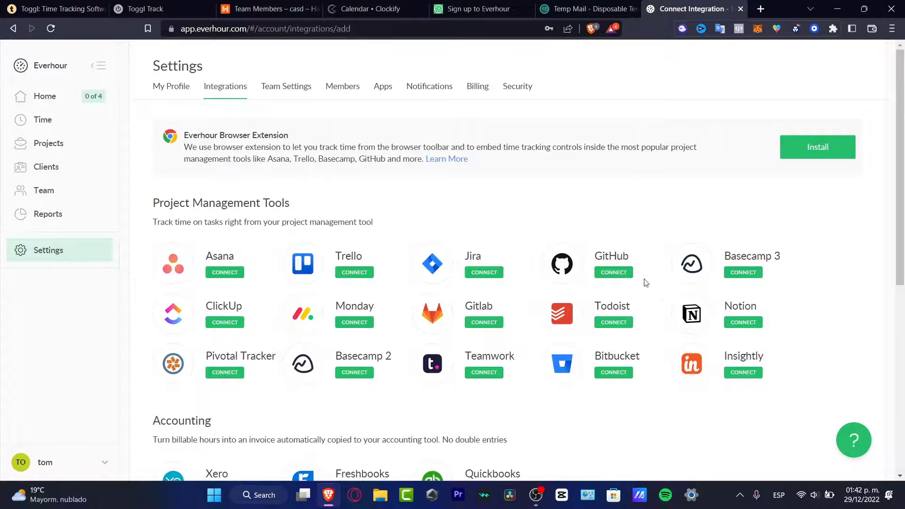
click(42, 120)
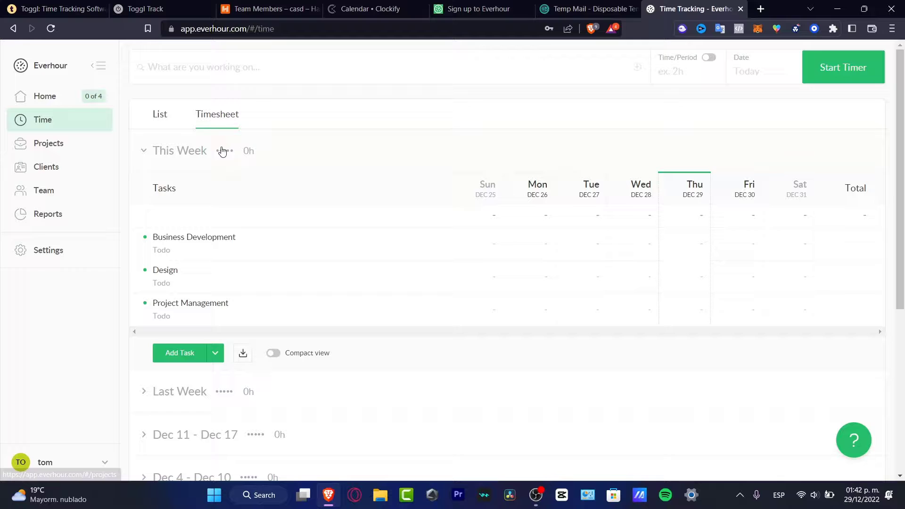
- Log a one-minute Everhour entry with no details, then start the Business Development task timer
click(838, 57)
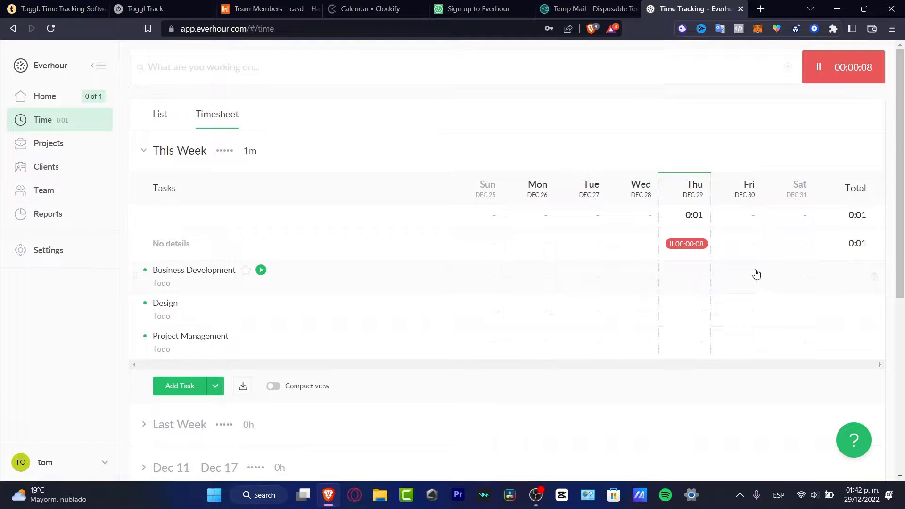
click(673, 248)
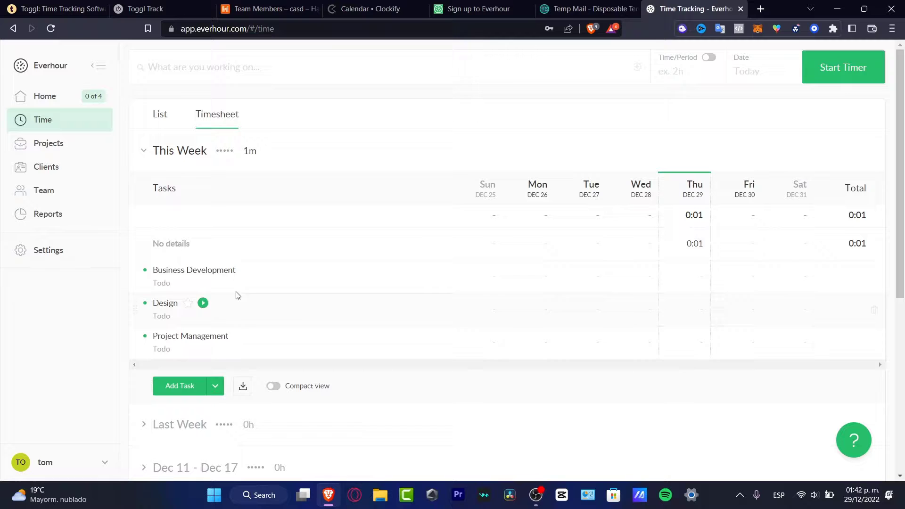
click(260, 270)
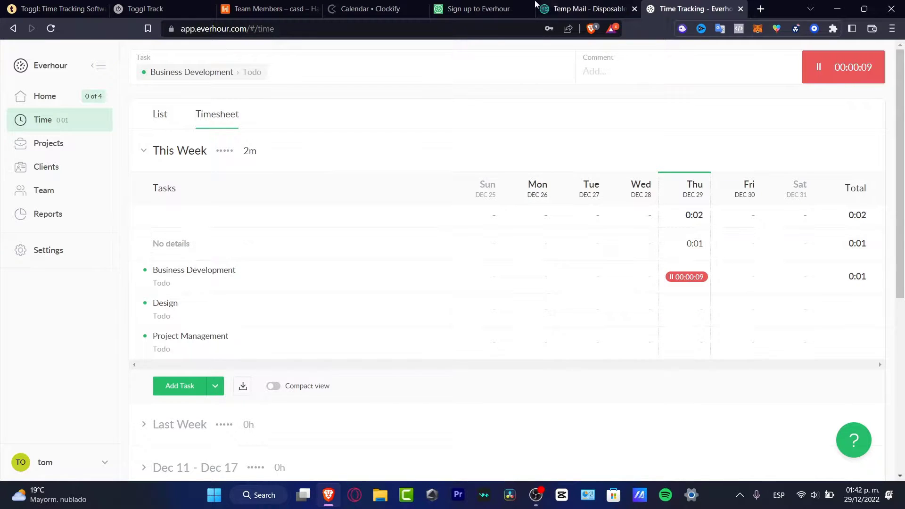
click(370, 9)
- Move past the Harvest and Toggl Track tabs to the Everhour timesheet with Business Development running
click(237, 4)
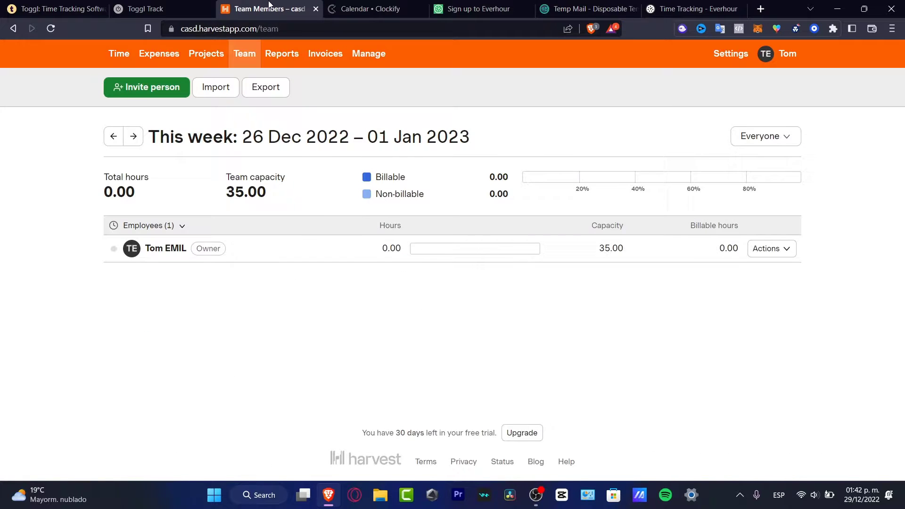
key(ctrl+shift+Tab)
click(476, 5)
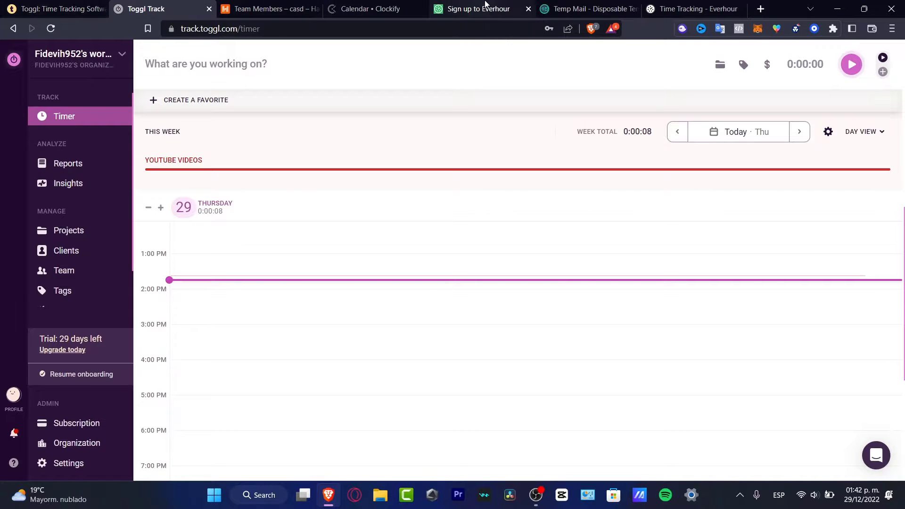
click(663, 5)
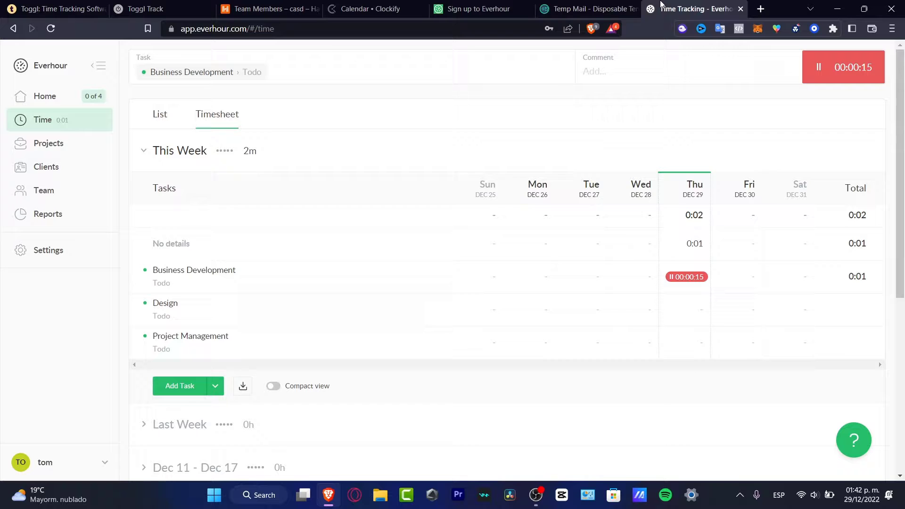